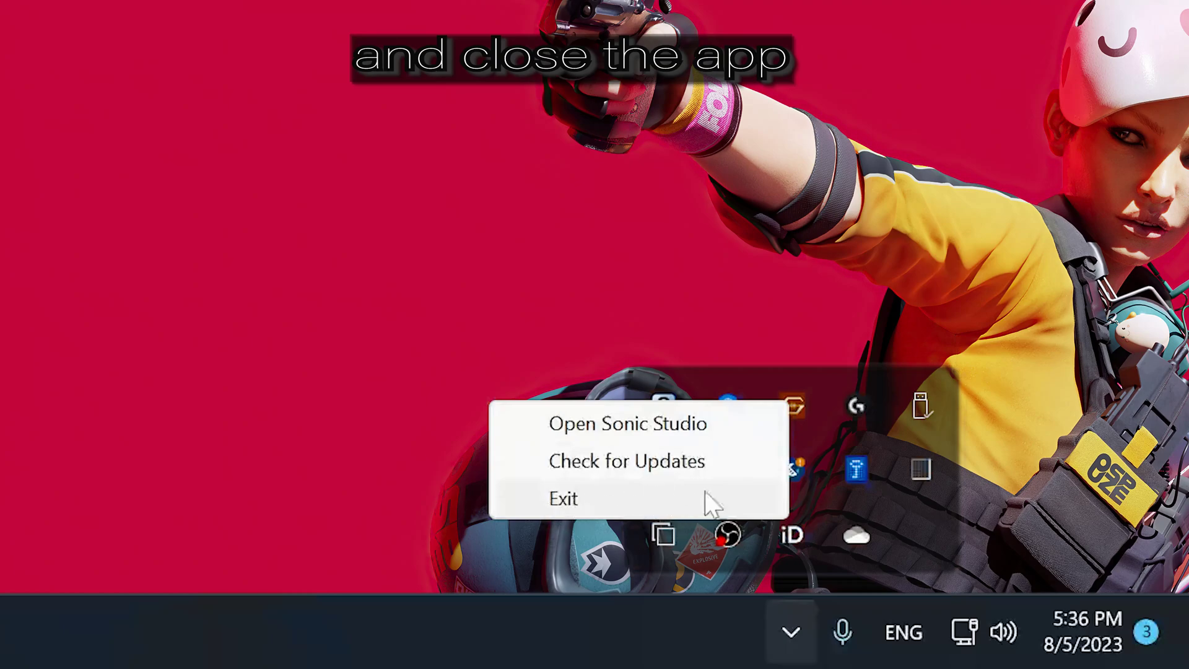
- Exit Sonic Studio from the system tray and dismiss the hidden tray icons
{"action": "left_click", "coordinate": [654, 500]}
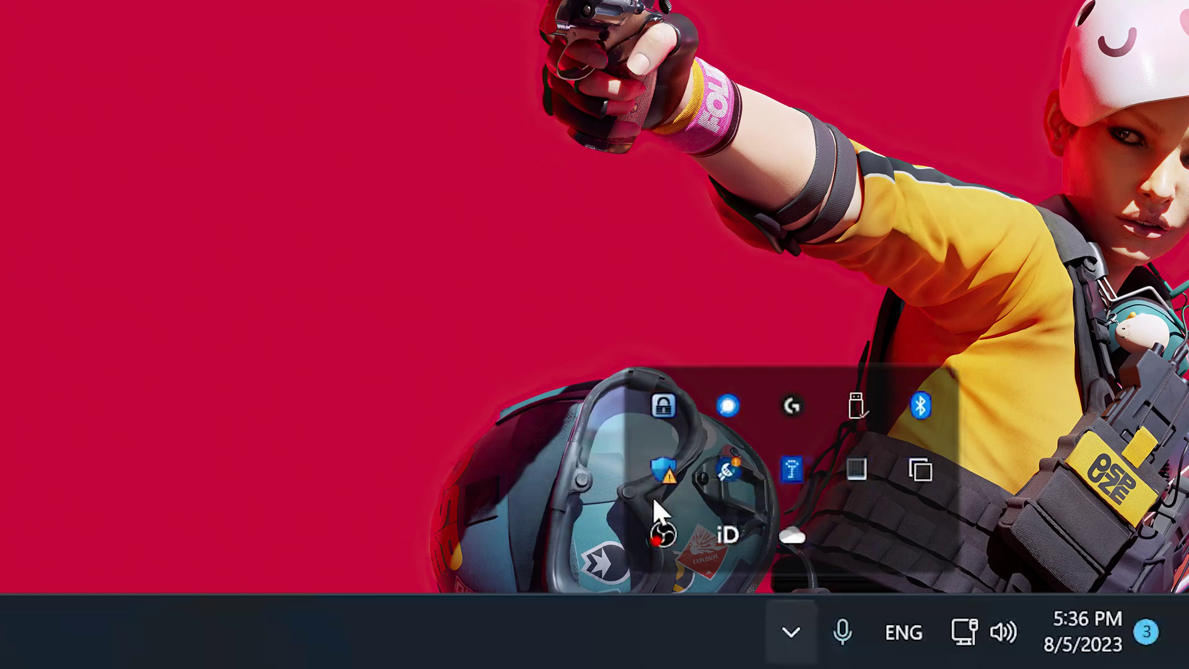
{"action": "key", "text": "Escape"}
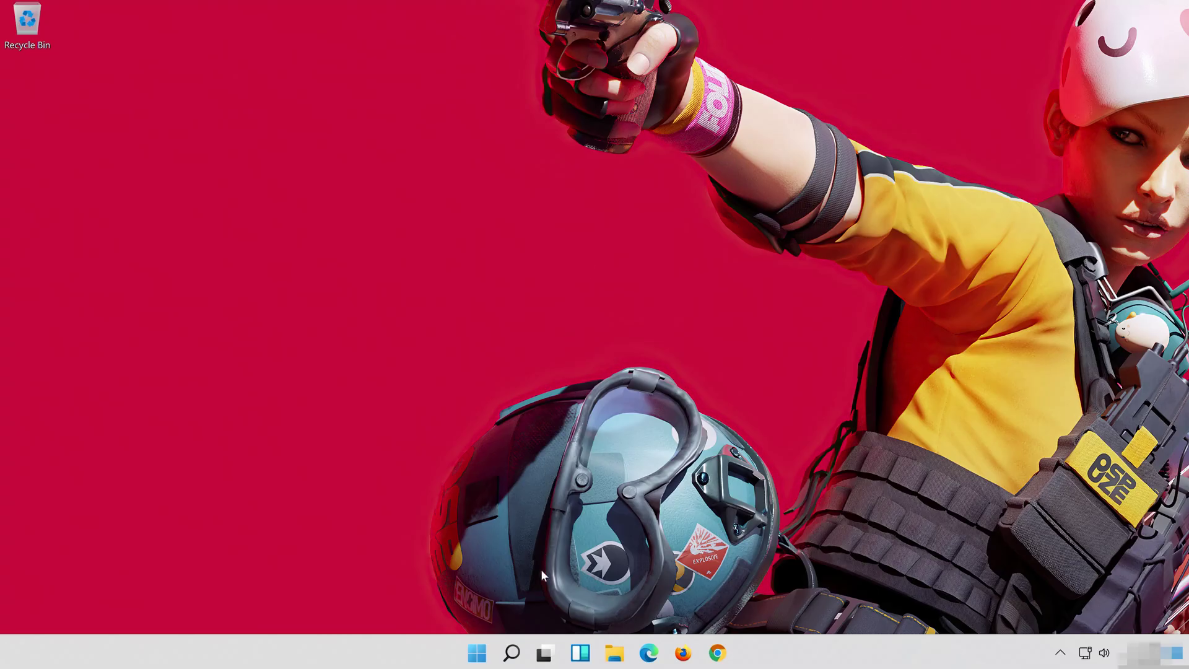
- Search Windows for "control panel" and open the Control Panel app
{"action": "left_click", "coordinate": [514, 658]}
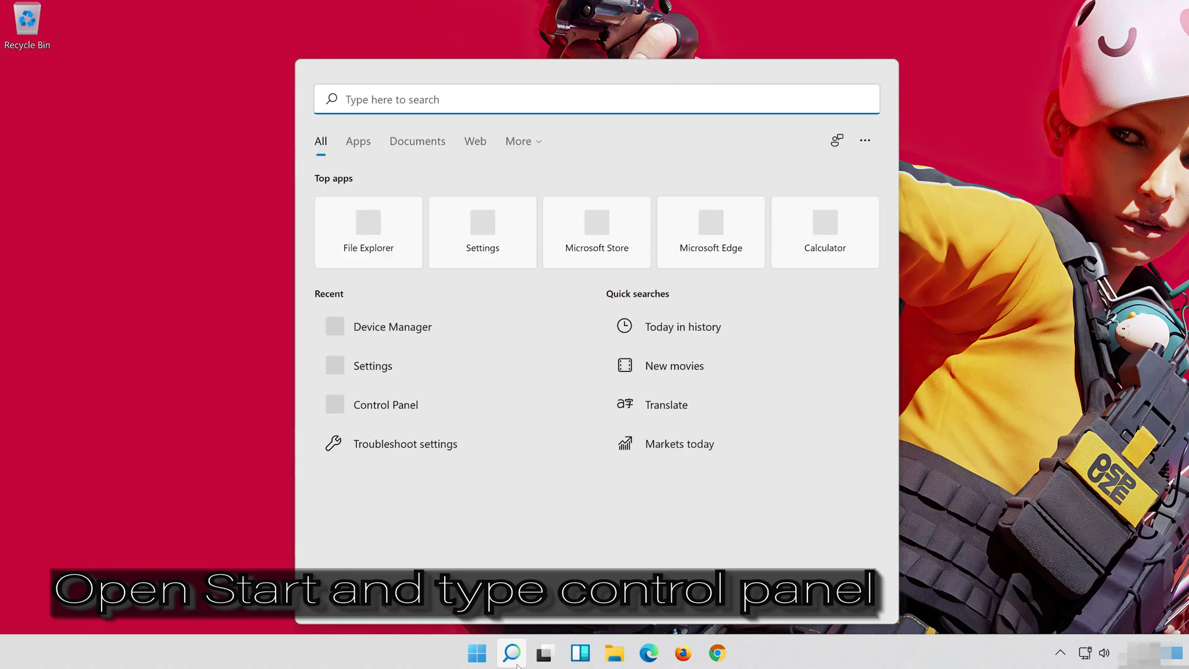
{"action": "type", "text": "co"}
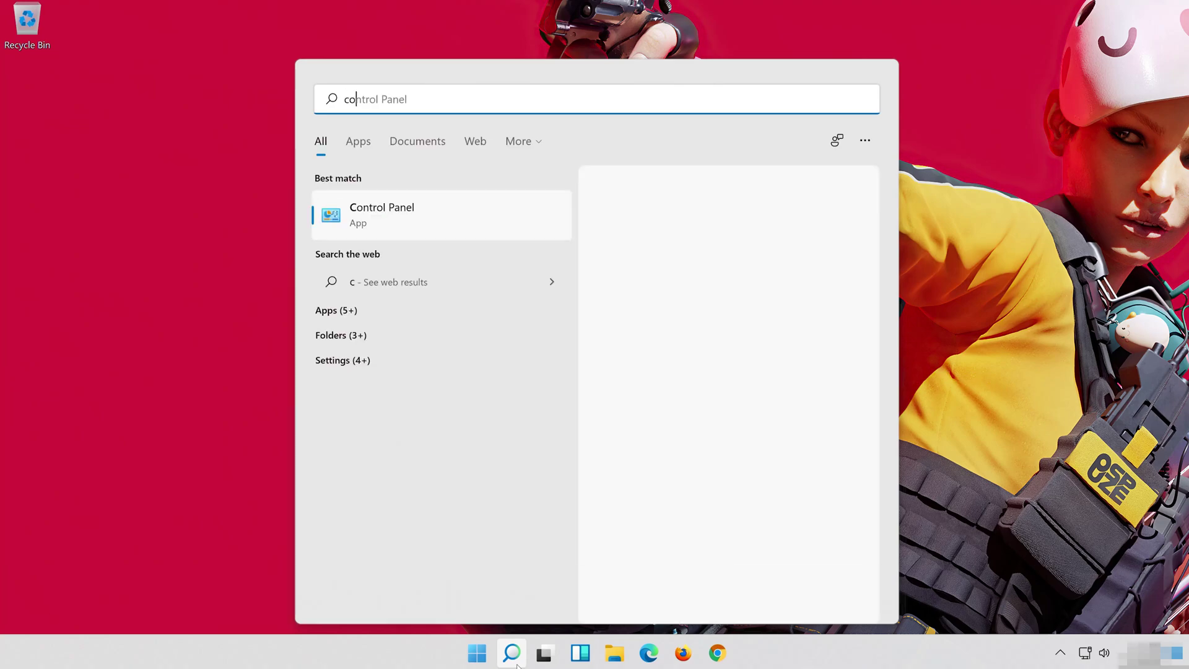
{"action": "type", "text": "ntrol pane"}
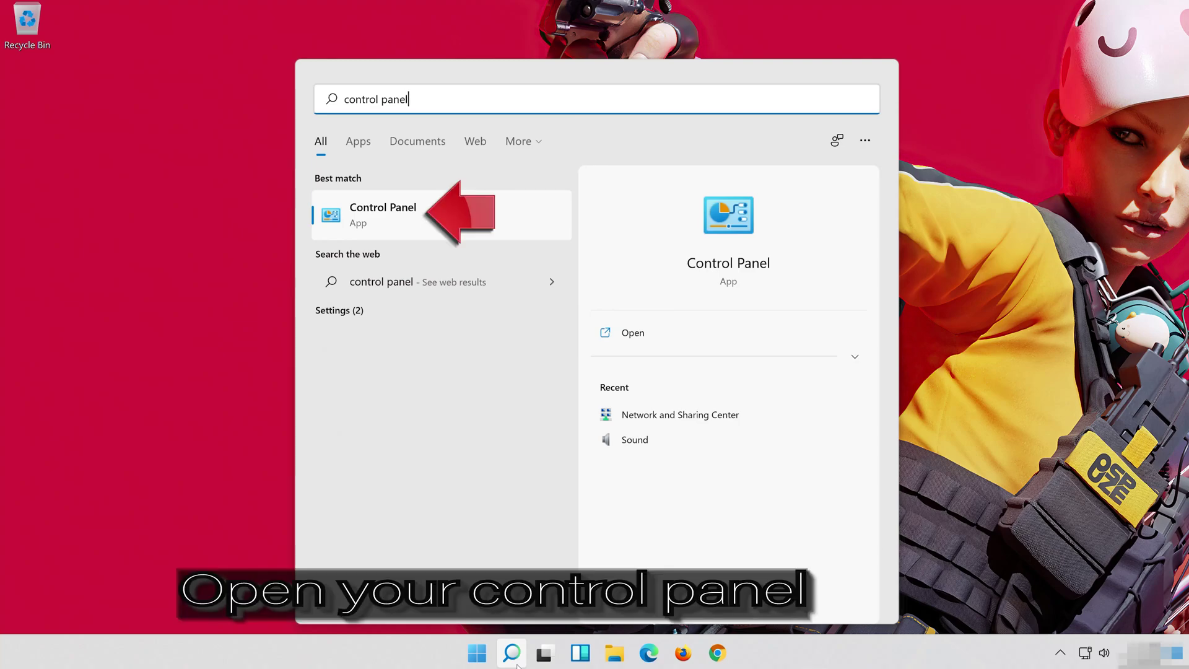
{"action": "type", "text": "l"}
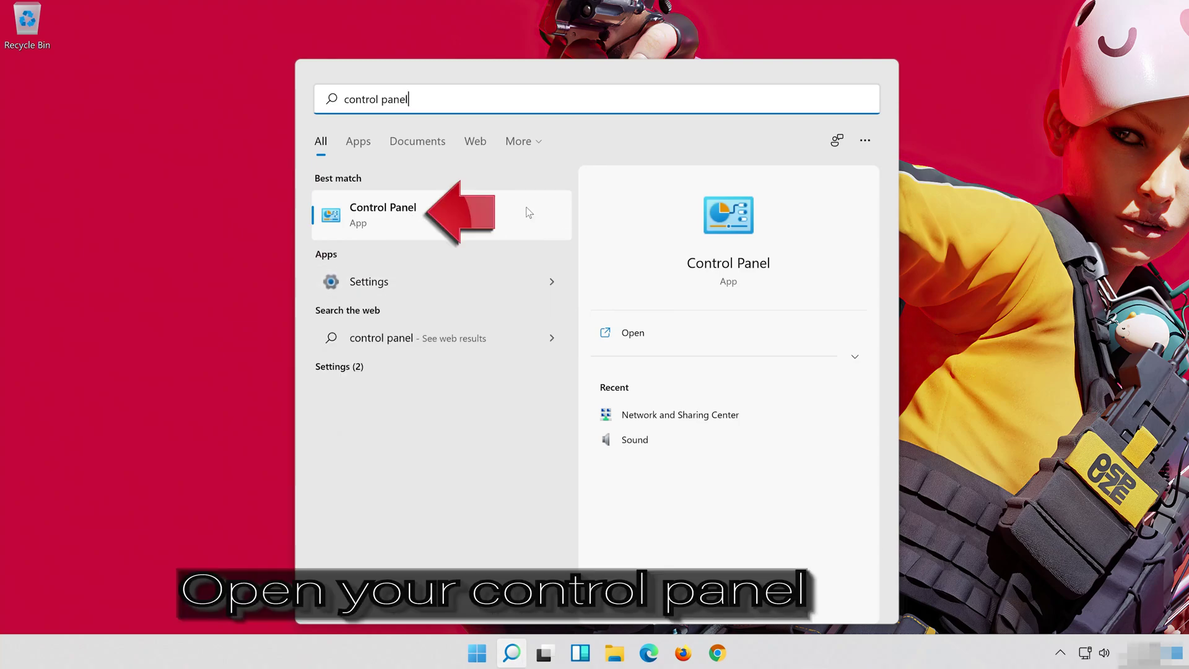
{"action": "left_click", "coordinate": [503, 215]}
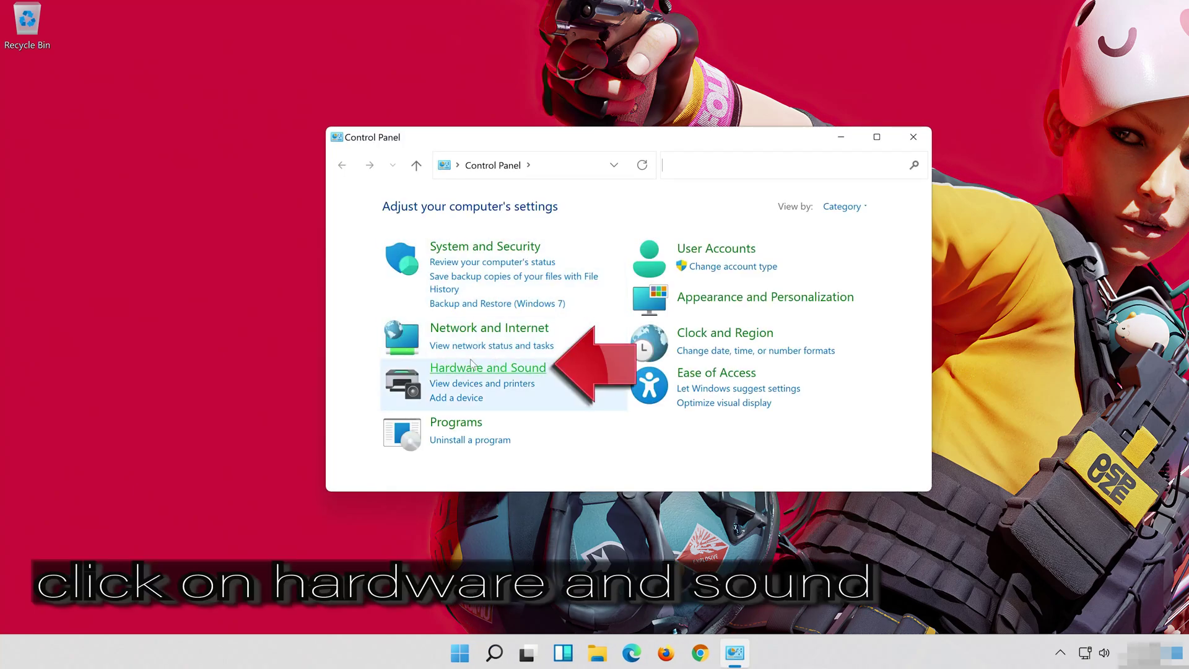
- Open the Sound dialog from Hardware and Sound, move it towards the screen centre, and close the Control Panel window
{"action": "left_click", "coordinate": [548, 366]}
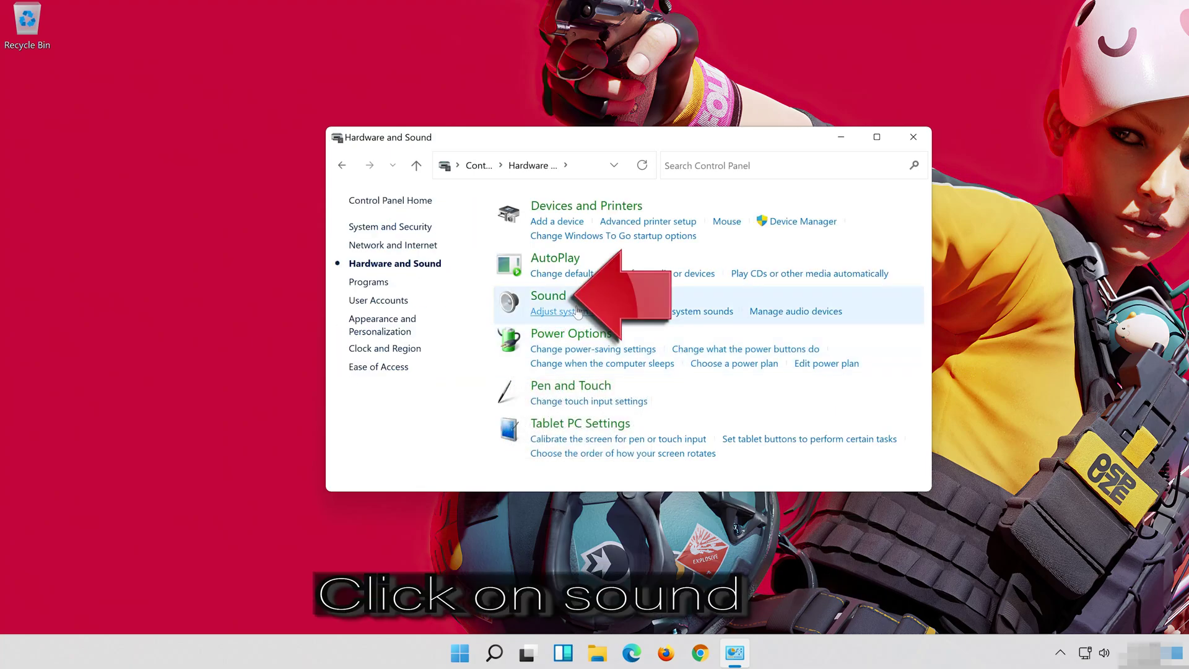
{"action": "left_click", "coordinate": [547, 296]}
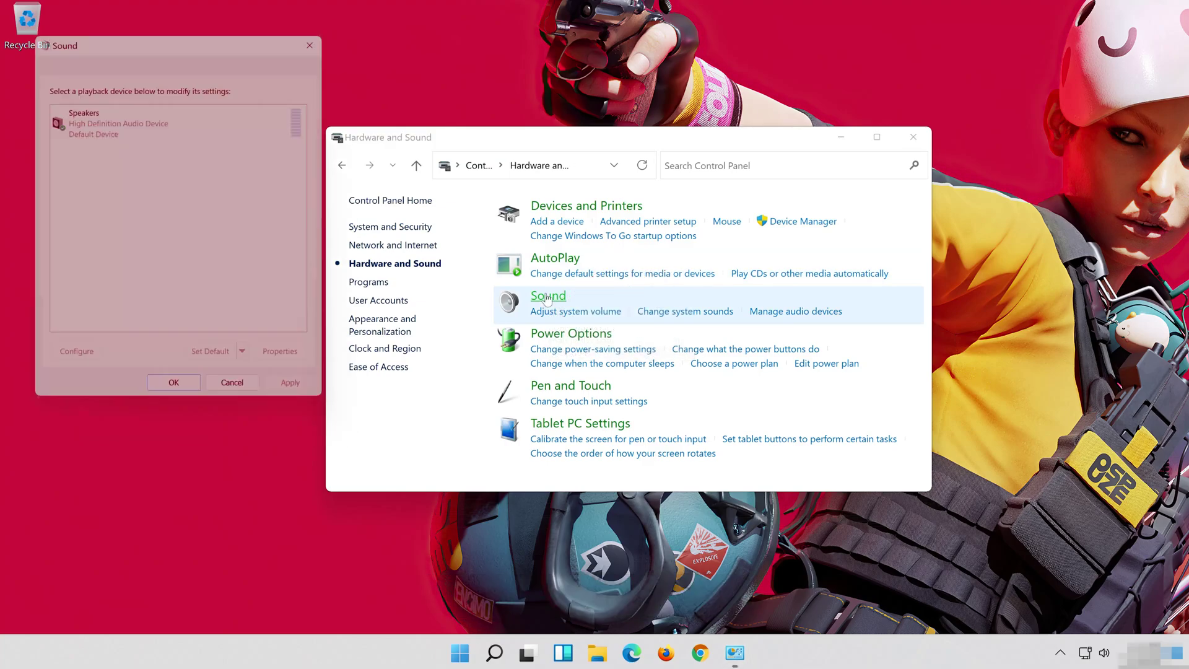
{"action": "left_click_drag", "start_coordinate": [198, 39], "coordinate": [625, 128]}
{"action": "left_click", "coordinate": [915, 136]}
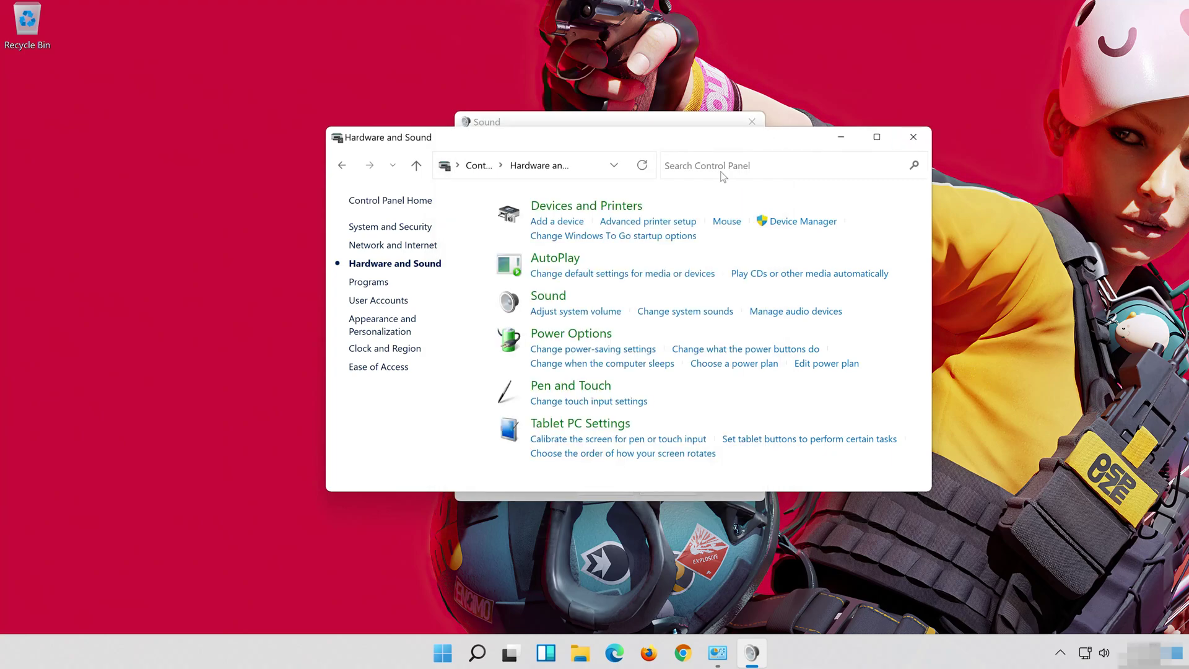
- Open the properties of the Speakers playback device and show its enhancements
{"action": "left_click", "coordinate": [571, 202]}
{"action": "left_click", "coordinate": [548, 212]}
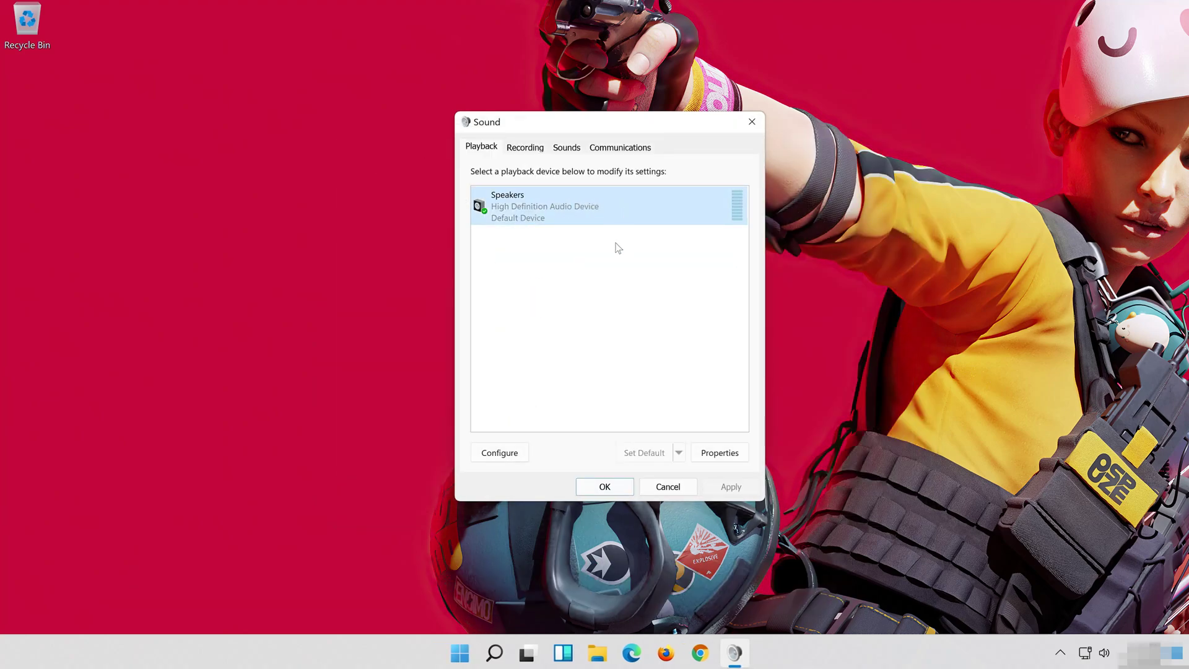
{"action": "right_click", "coordinate": [610, 197]}
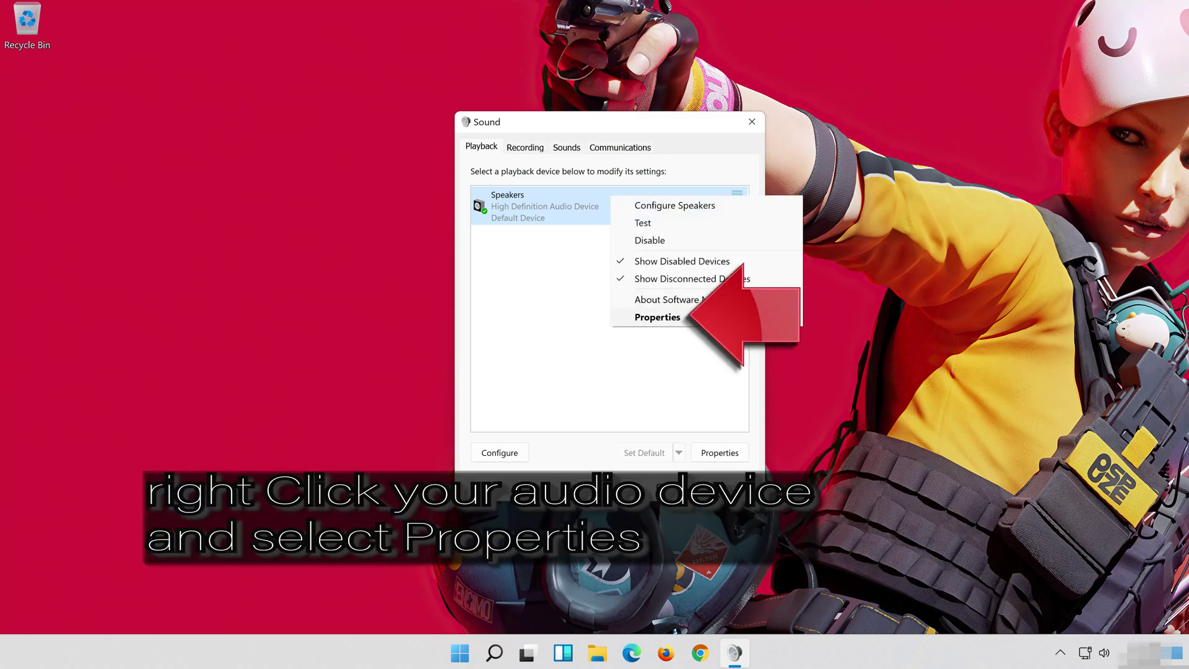
{"action": "left_click", "coordinate": [705, 322]}
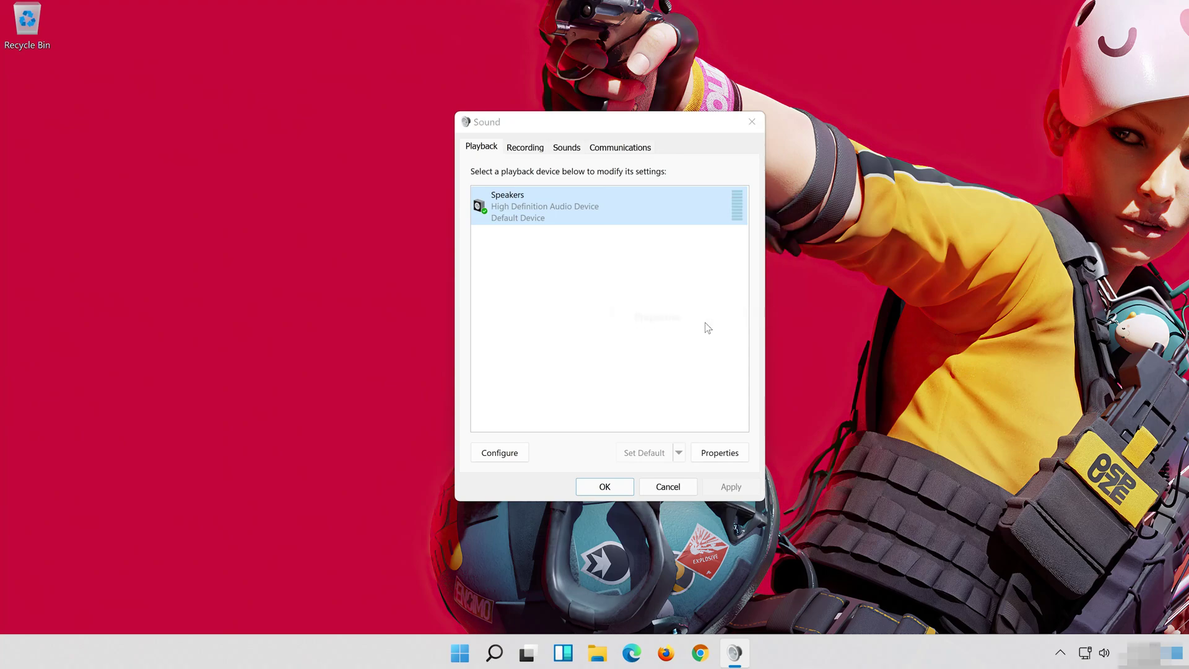
{"action": "left_click_drag", "start_coordinate": [659, 191], "coordinate": [637, 128]}
{"action": "left_click", "coordinate": [586, 144]}
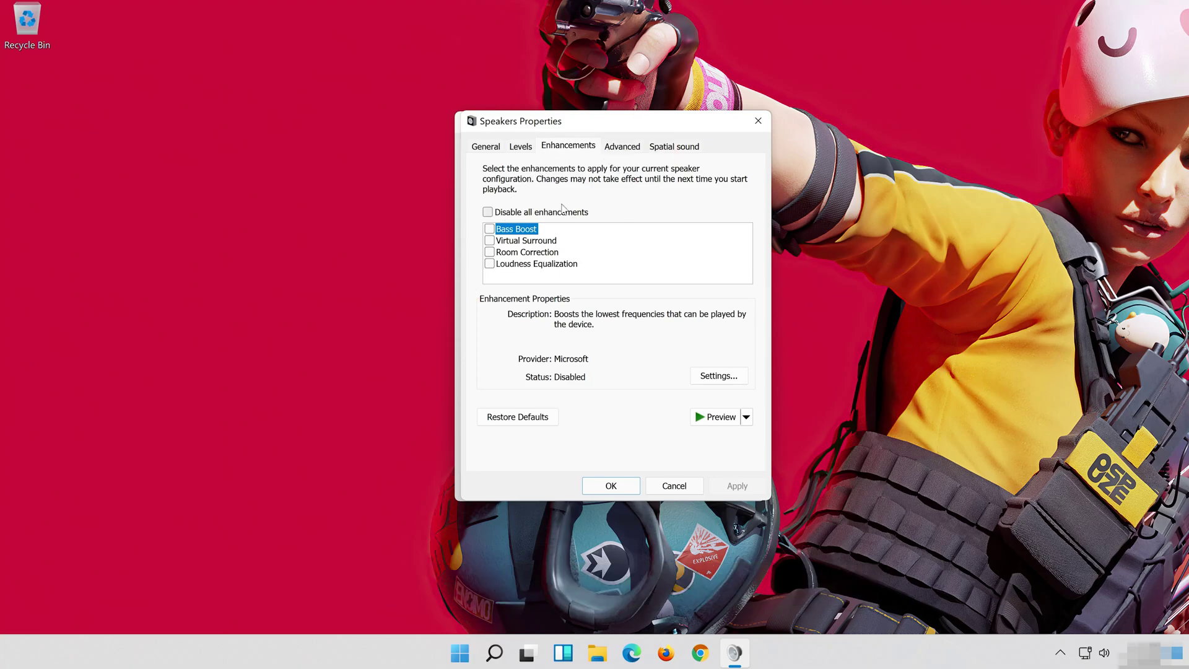
- Disable all enhancements for the Speakers, apply the change, and close both sound dialogs with OK
{"action": "left_click", "coordinate": [495, 213]}
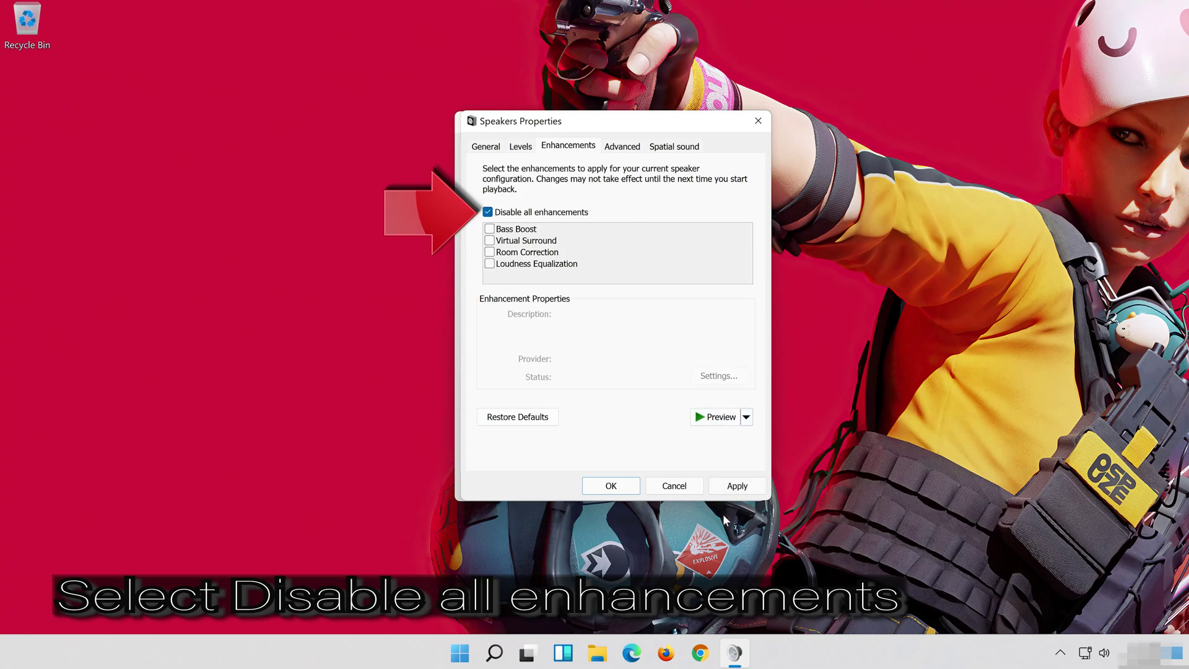
{"action": "left_click", "coordinate": [746, 488]}
{"action": "left_click", "coordinate": [632, 483]}
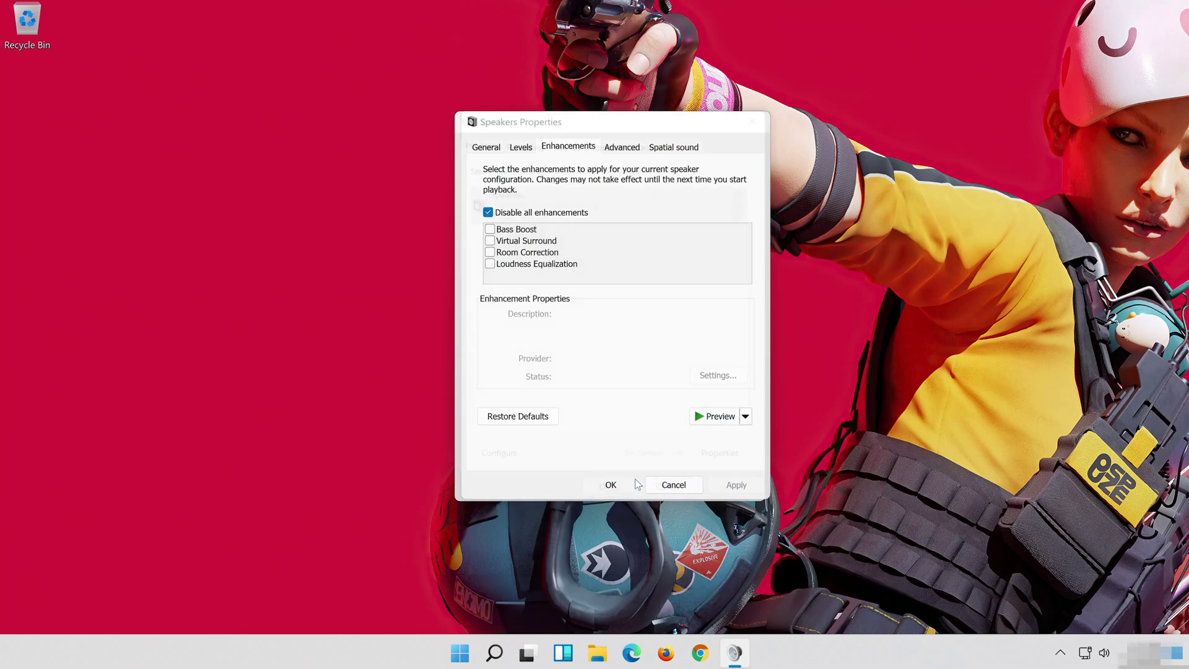
{"action": "left_click", "coordinate": [604, 486]}
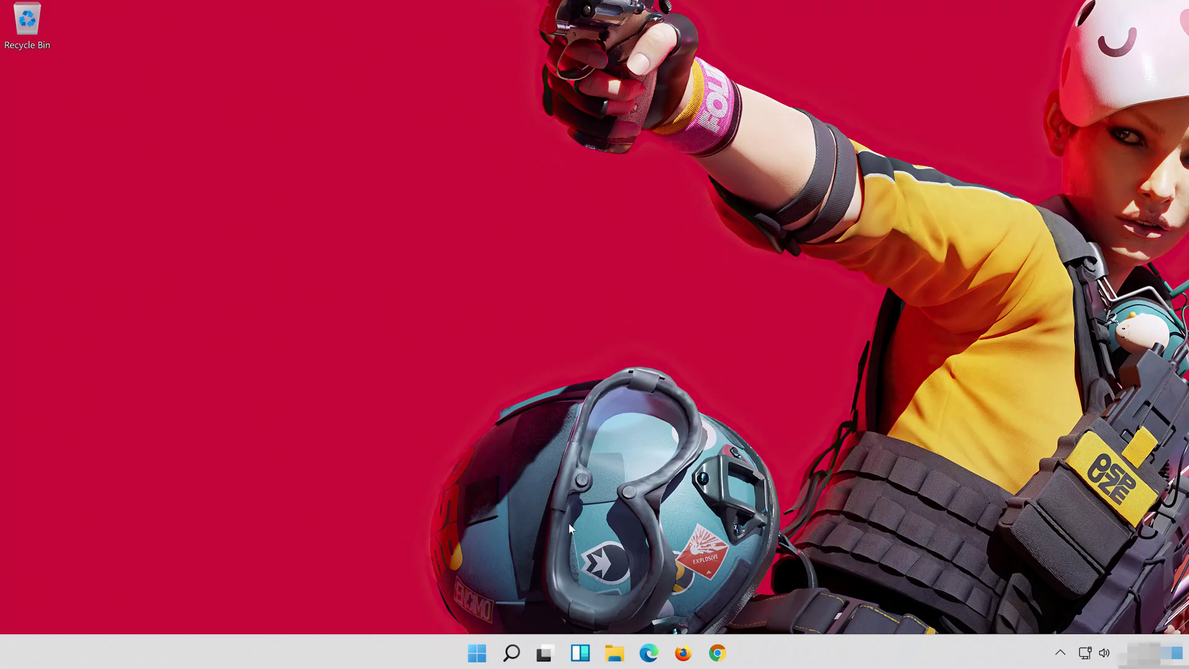
- Search Windows for "settings" and open the Settings app
{"action": "left_click", "coordinate": [509, 660]}
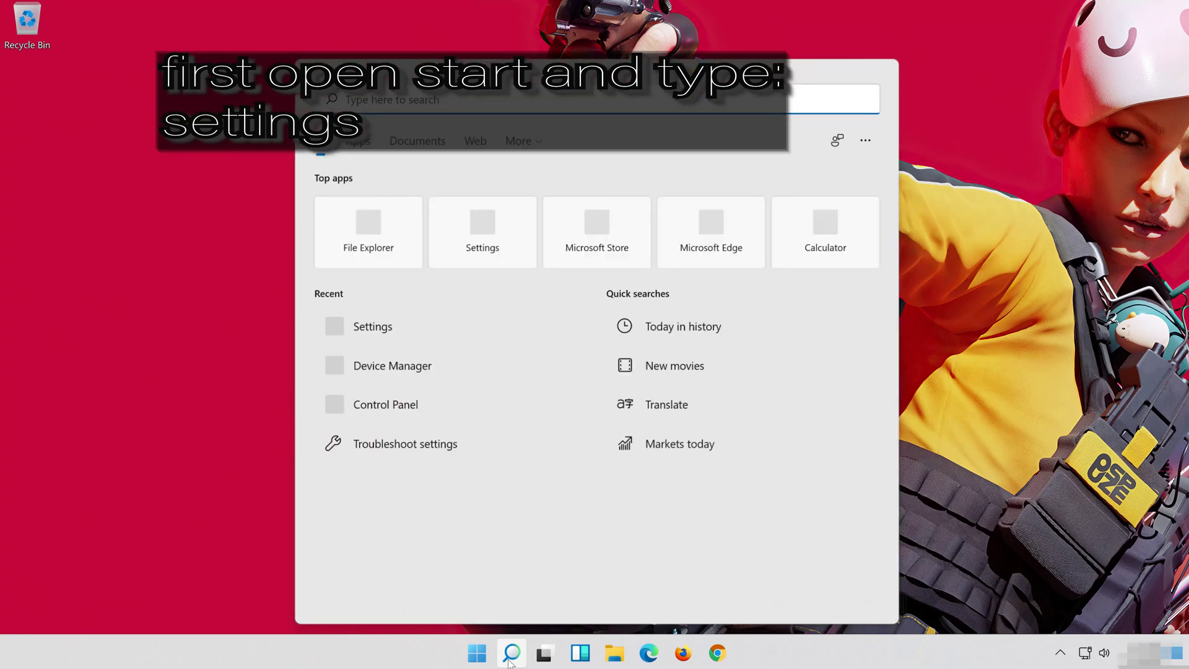
{"action": "type", "text": "settings"}
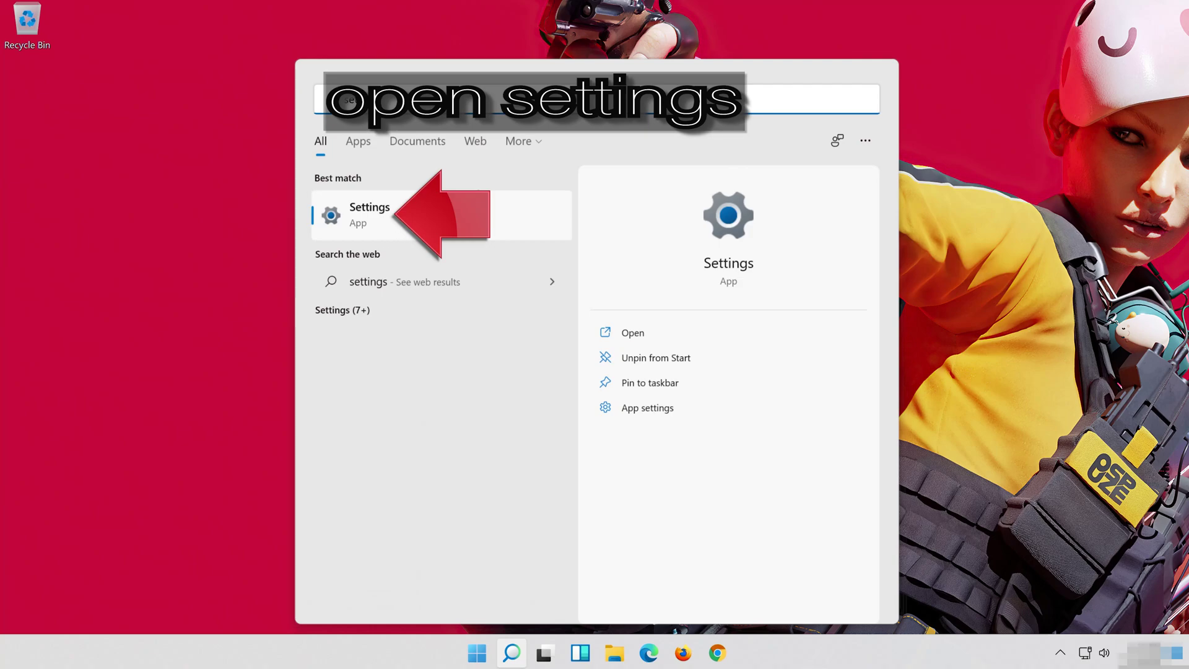
{"action": "left_click", "coordinate": [436, 218]}
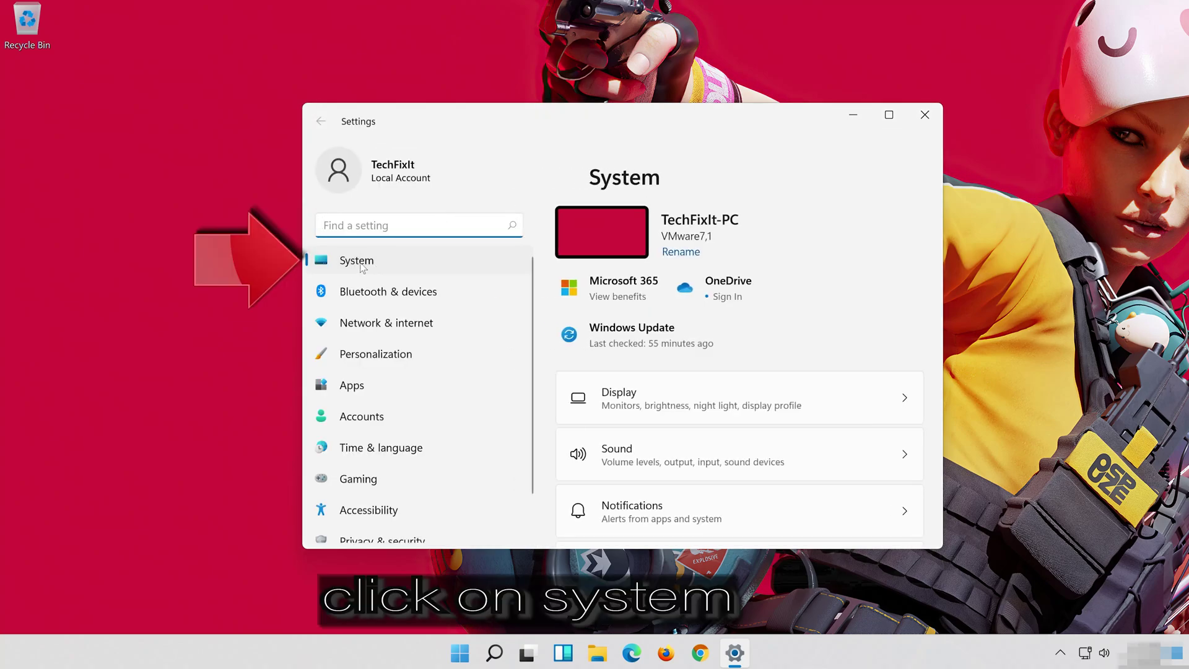
- Run the Playing Audio troubleshooter from Other troubleshooters in the System troubleshoot settings
{"action": "left_click", "coordinate": [395, 264]}
{"action": "scroll", "coordinate": [678, 434], "scroll_direction": "down", "scroll_amount": 8}
{"action": "scroll", "coordinate": [674, 438], "scroll_direction": "down", "scroll_amount": 4}
{"action": "scroll", "coordinate": [673, 441], "scroll_direction": "up", "scroll_amount": 3}
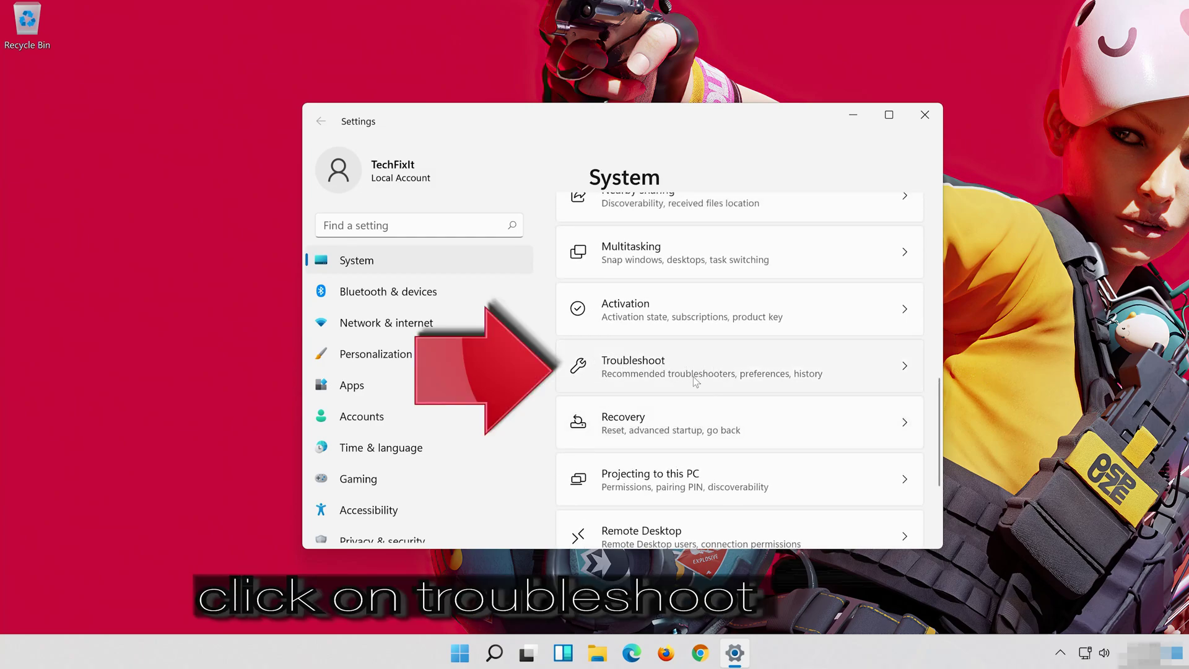
{"action": "left_click", "coordinate": [739, 371]}
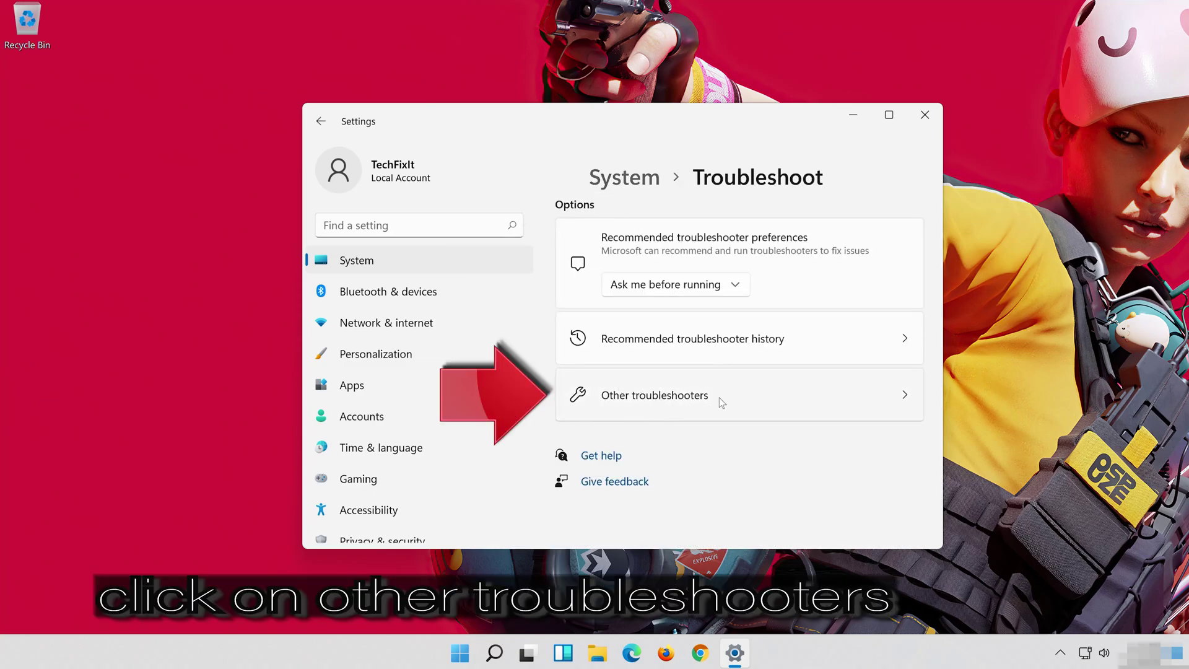
{"action": "left_click", "coordinate": [746, 400]}
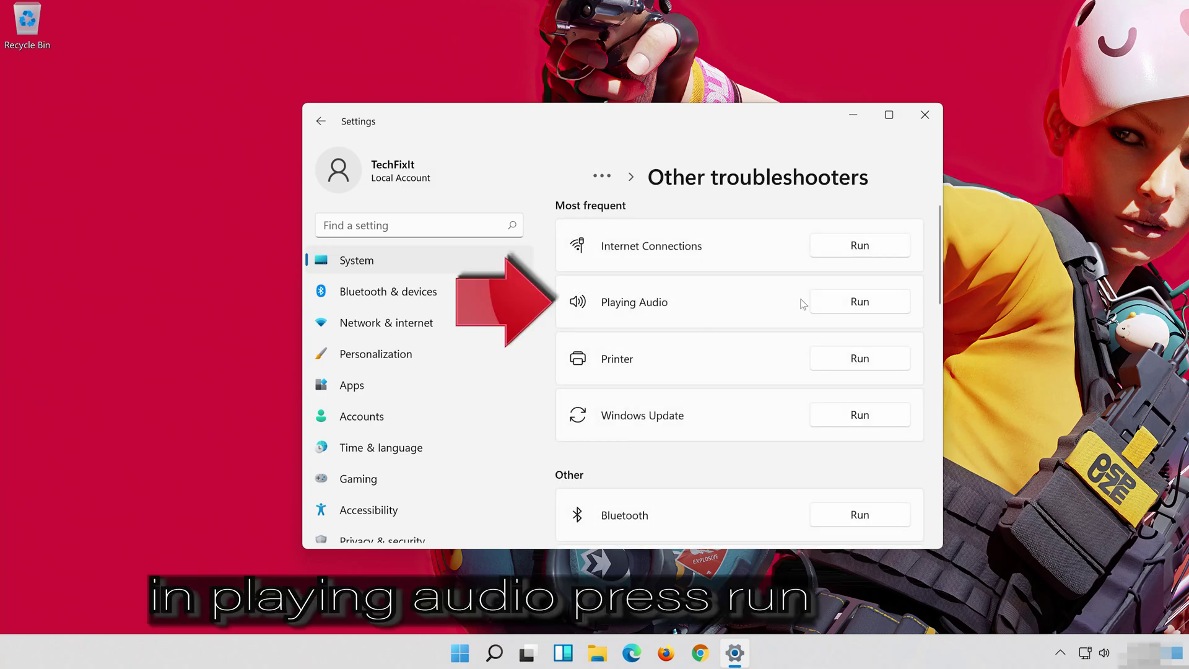
{"action": "left_click", "coordinate": [847, 310]}
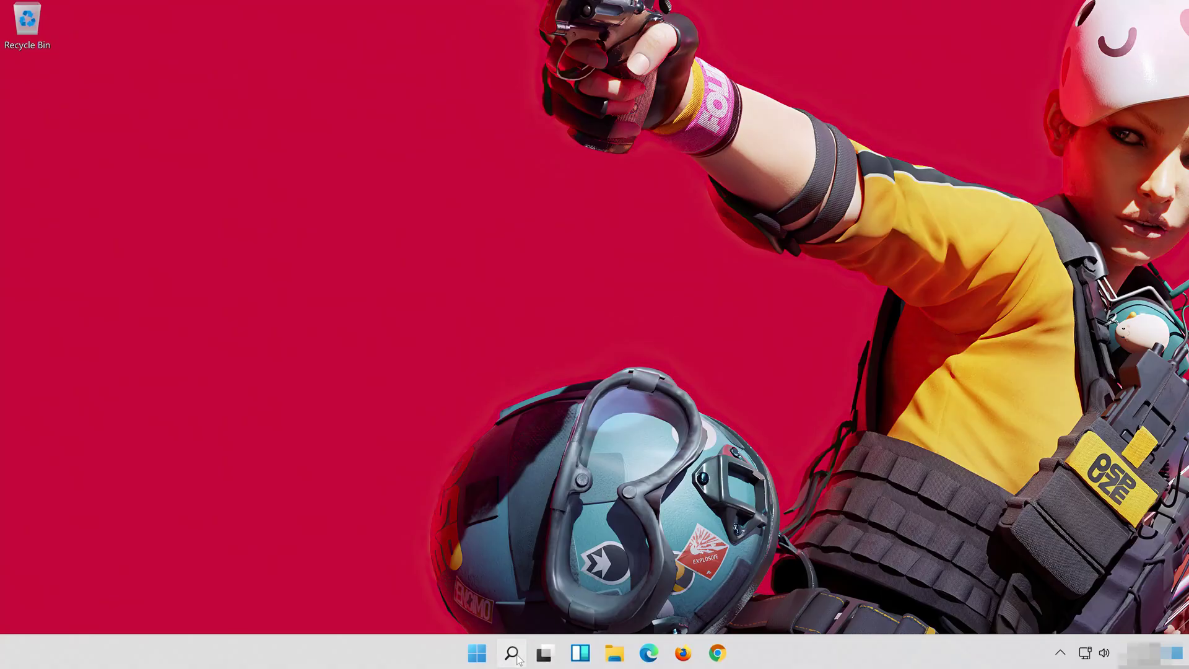
- Open Control Panel again by searching Windows for "control panel"
{"action": "left_click", "coordinate": [511, 653]}
{"action": "type", "text": "control pa"}
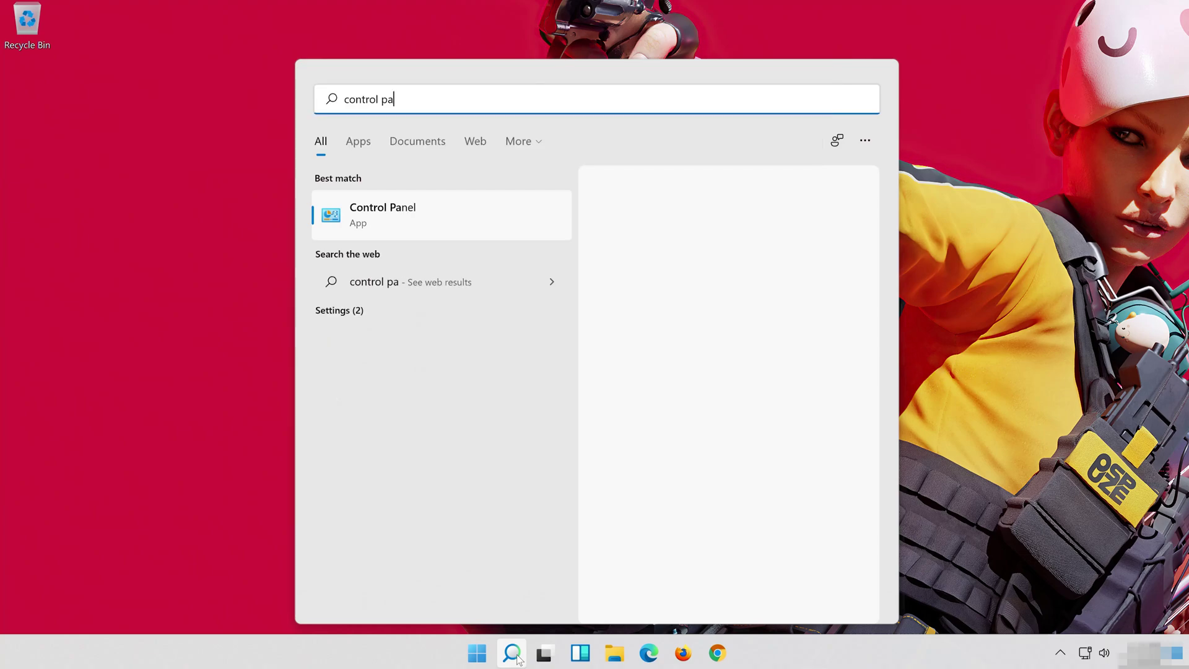
{"action": "type", "text": "nel"}
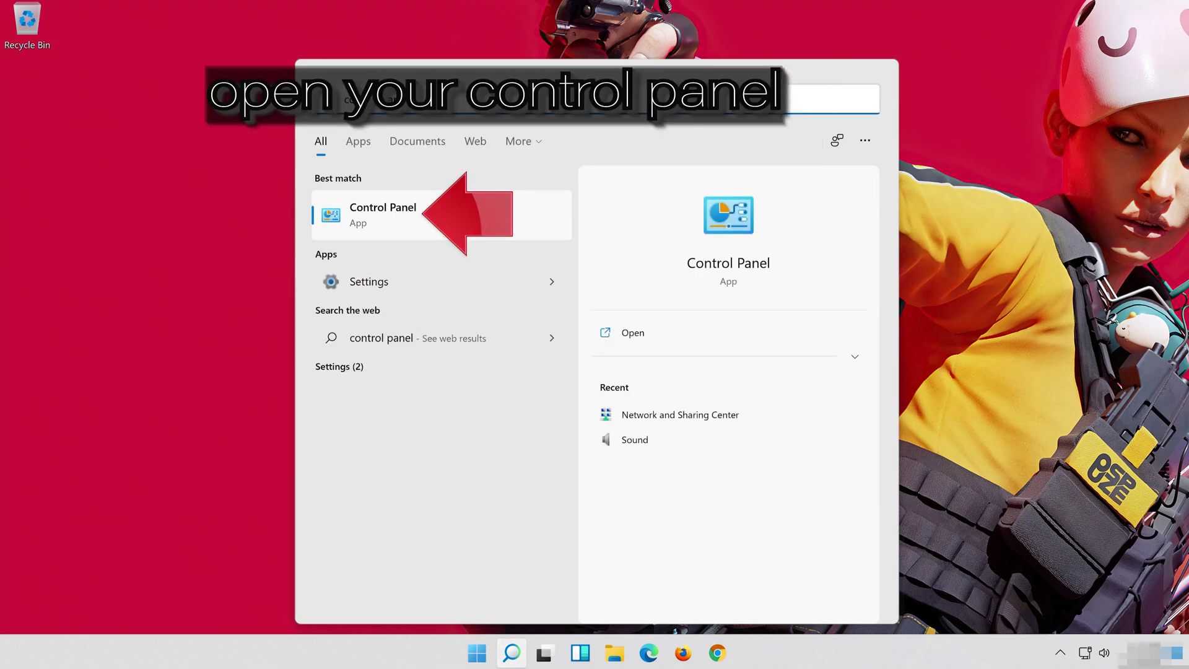
{"action": "left_click", "coordinate": [495, 213]}
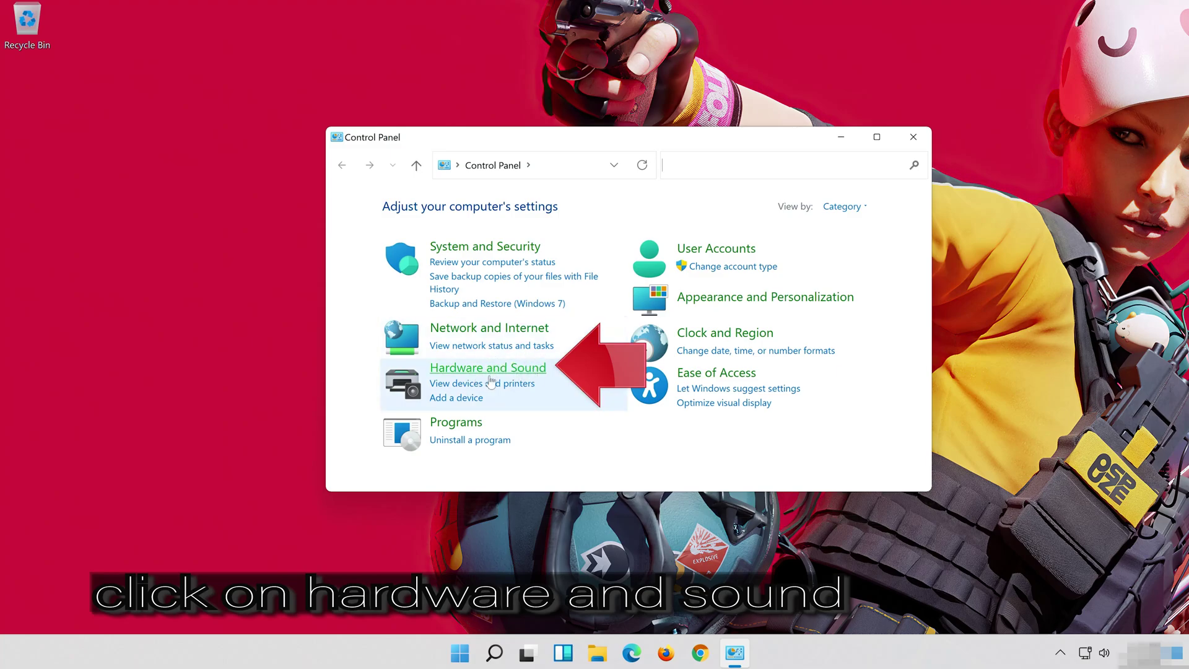
- Open the Sound dialog from Hardware and Sound and move it over the Control Panel window
{"action": "left_click", "coordinate": [522, 374]}
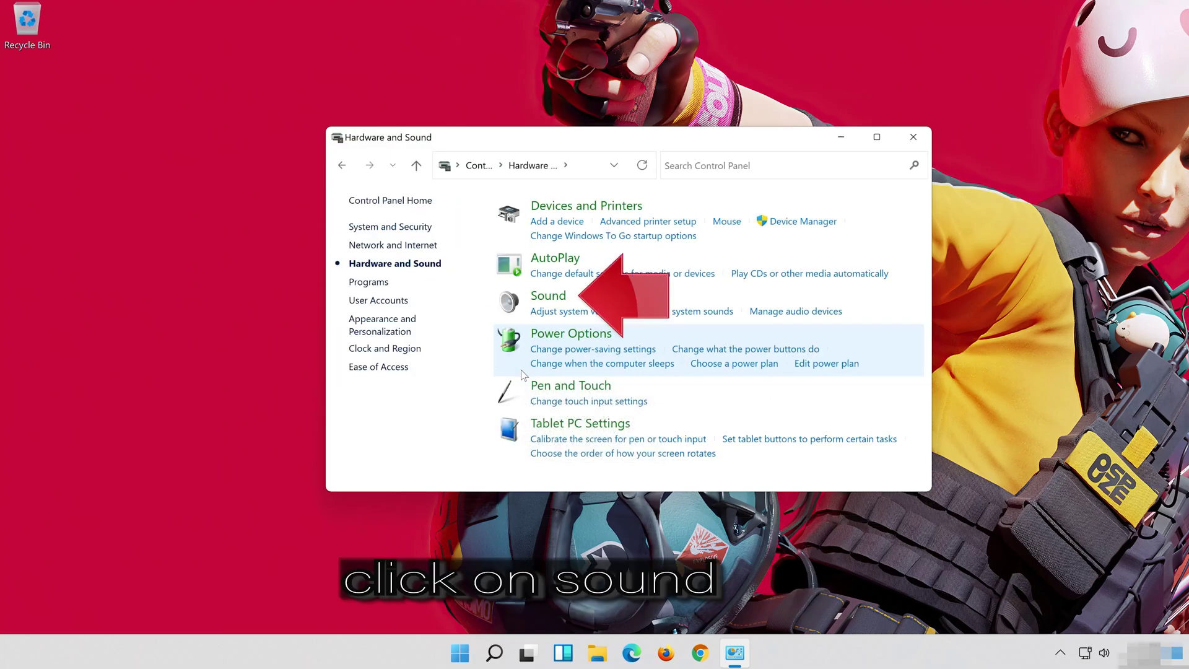
{"action": "left_click", "coordinate": [538, 300]}
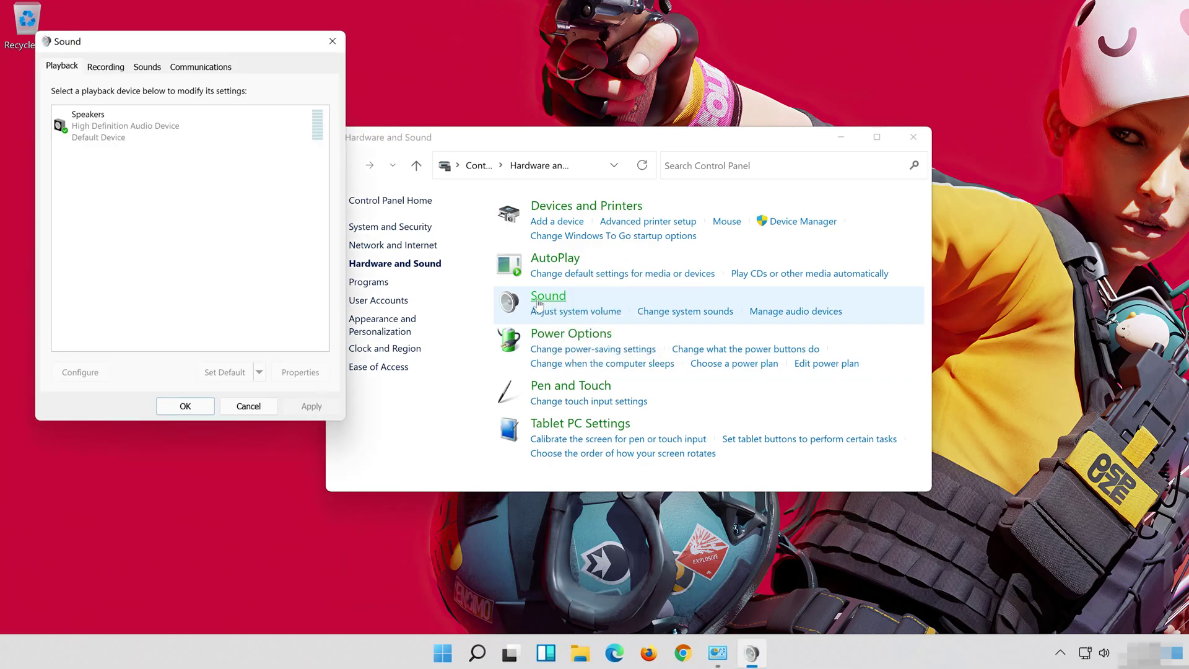
{"action": "left_click_drag", "start_coordinate": [205, 48], "coordinate": [642, 112]}
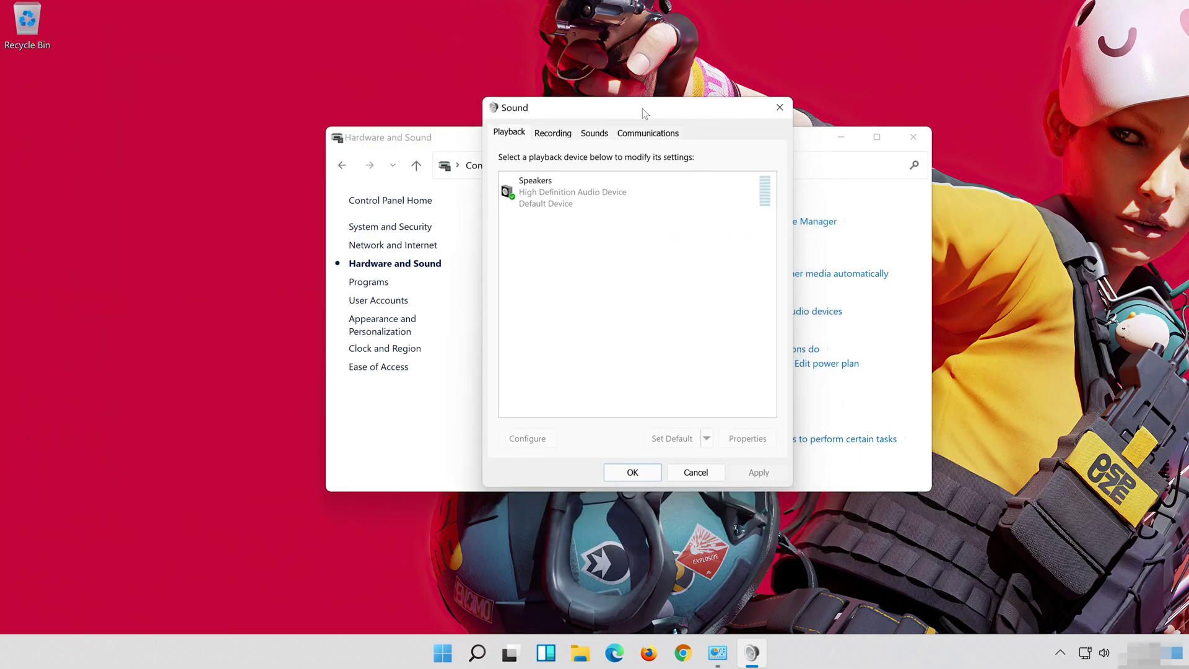
- Set the Speakers' default format to 16 bit, 48000 Hz (DVD Quality) in their advanced properties and confirm the Sound settings
{"action": "left_click", "coordinate": [600, 195]}
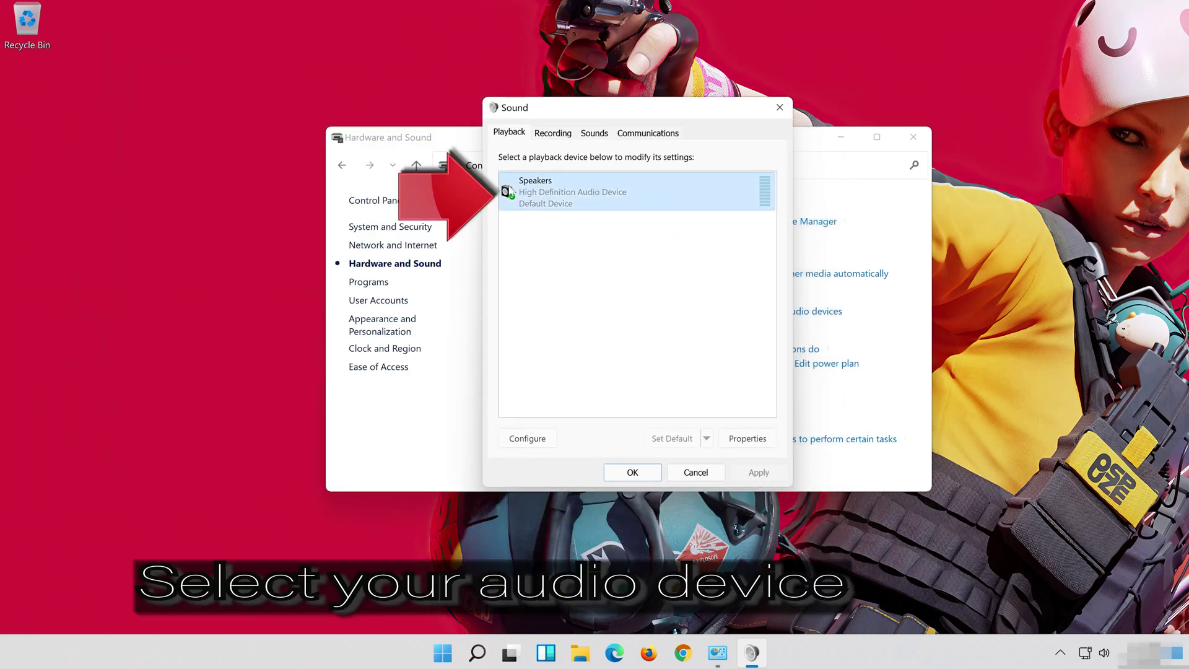
{"action": "right_click", "coordinate": [633, 206]}
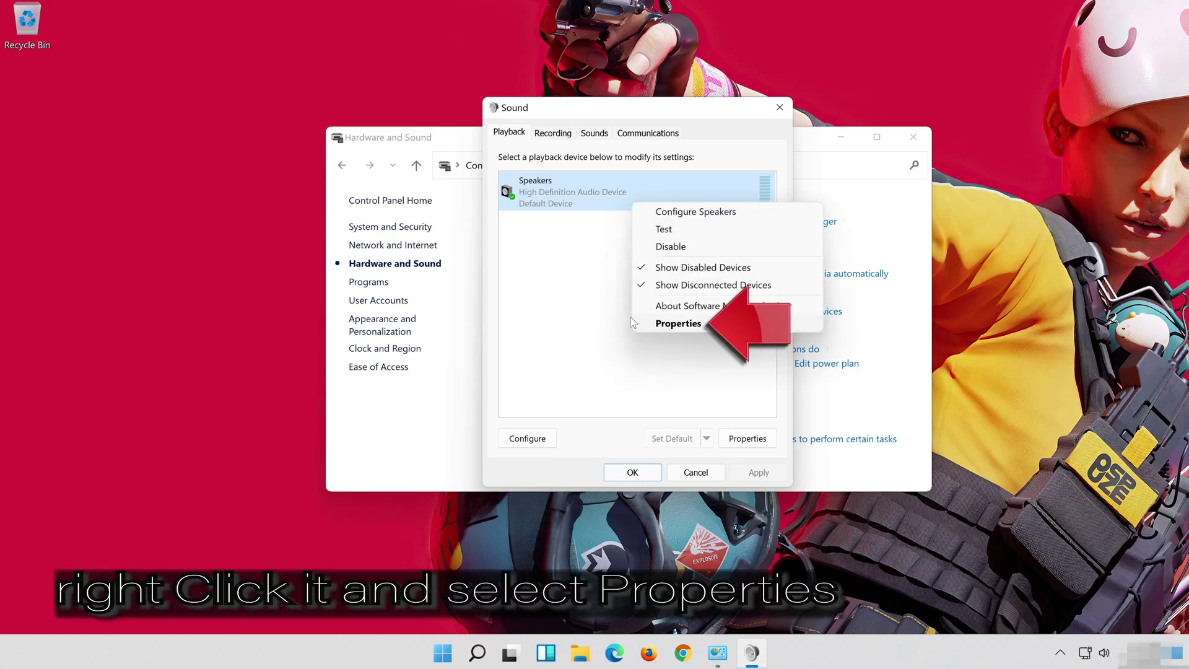
{"action": "left_click", "coordinate": [678, 323]}
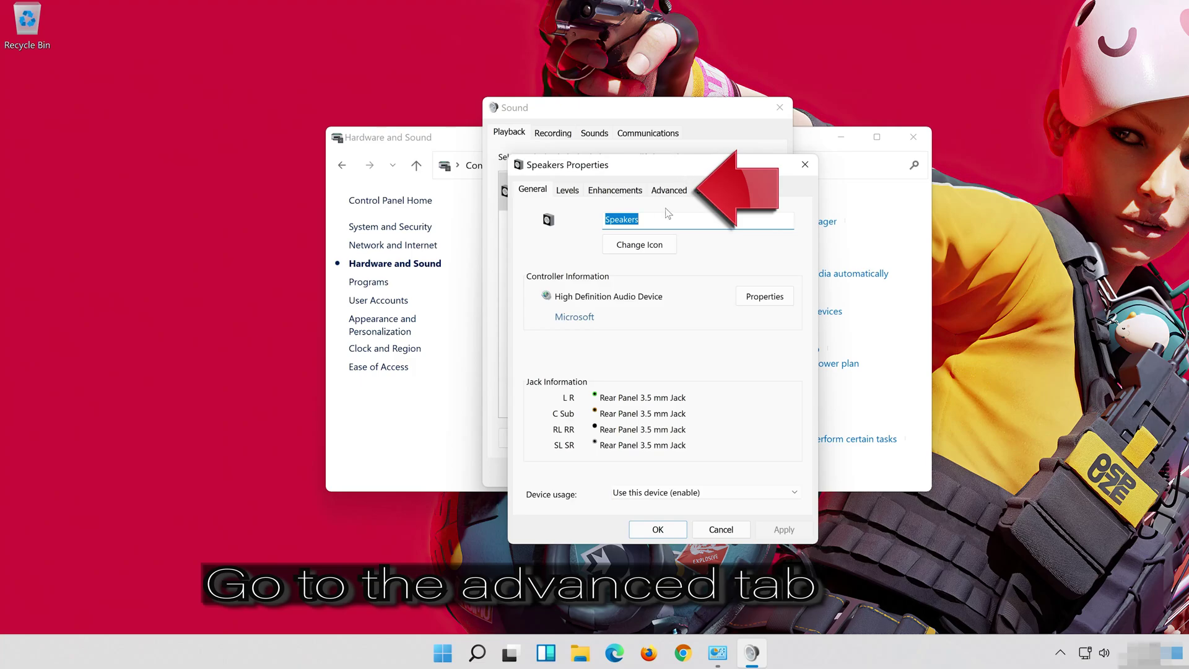
{"action": "left_click", "coordinate": [669, 190]}
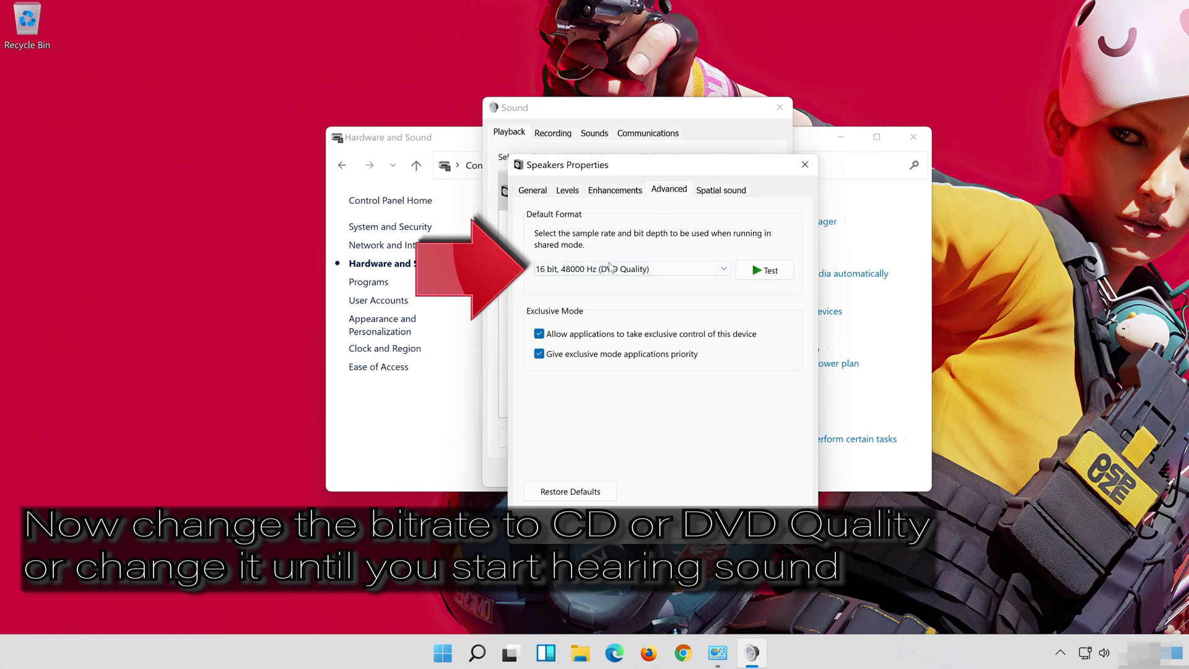
{"action": "left_click", "coordinate": [606, 269]}
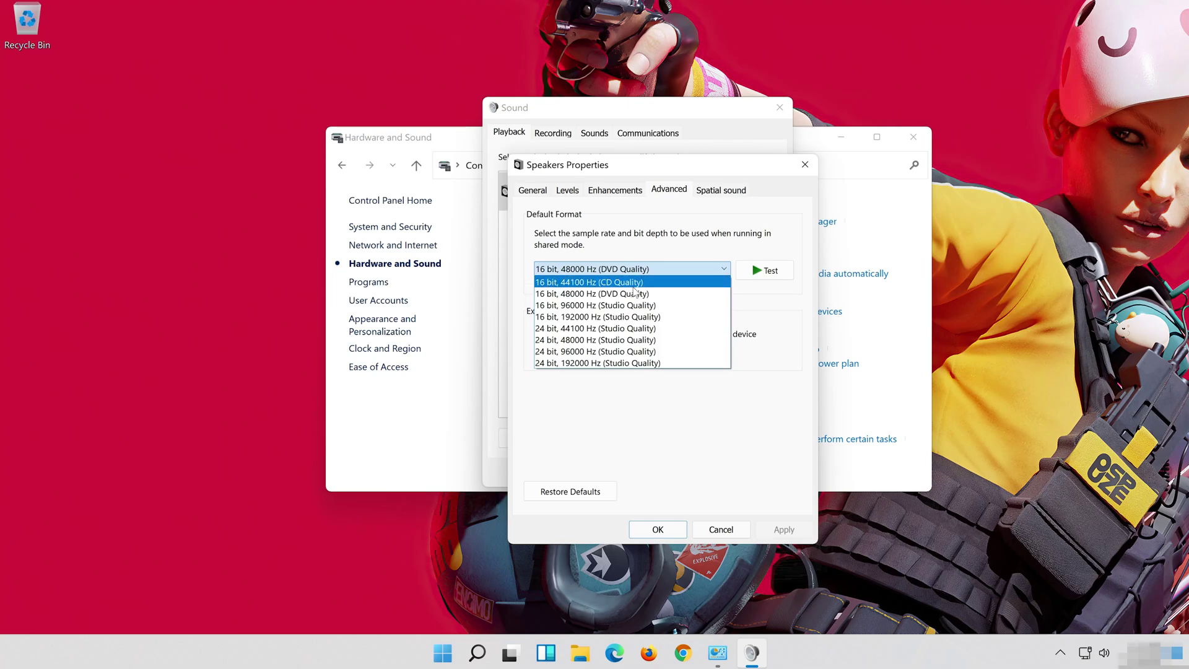
{"action": "left_click", "coordinate": [639, 295]}
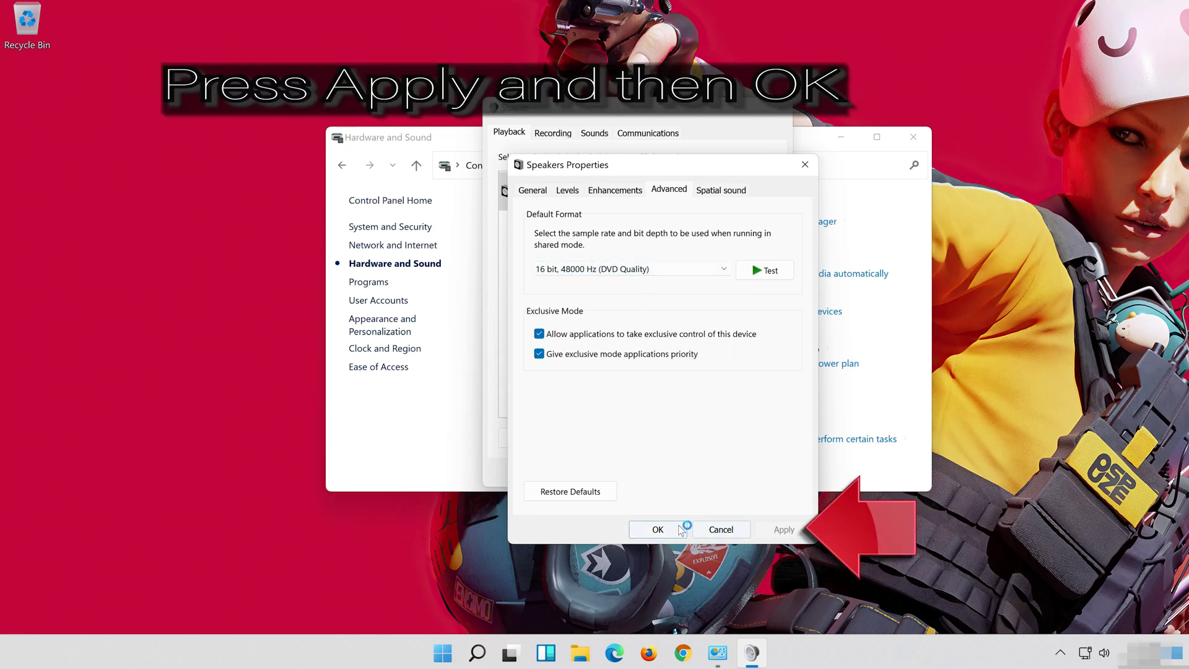
{"action": "left_click", "coordinate": [651, 533]}
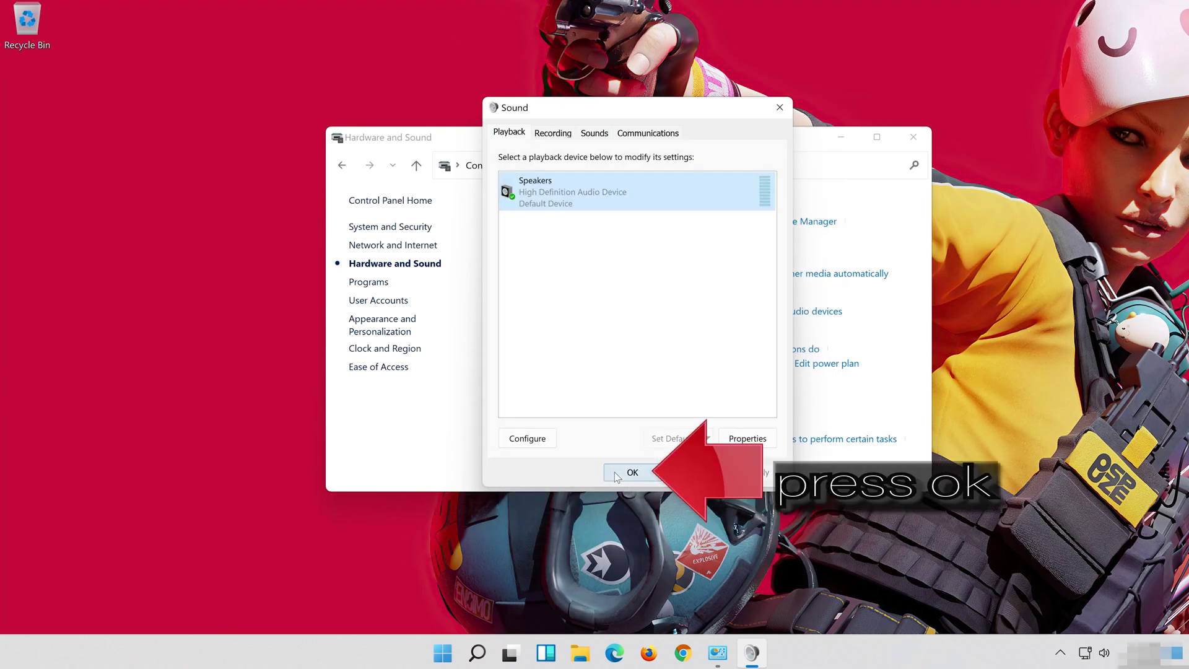
{"action": "left_click", "coordinate": [614, 472]}
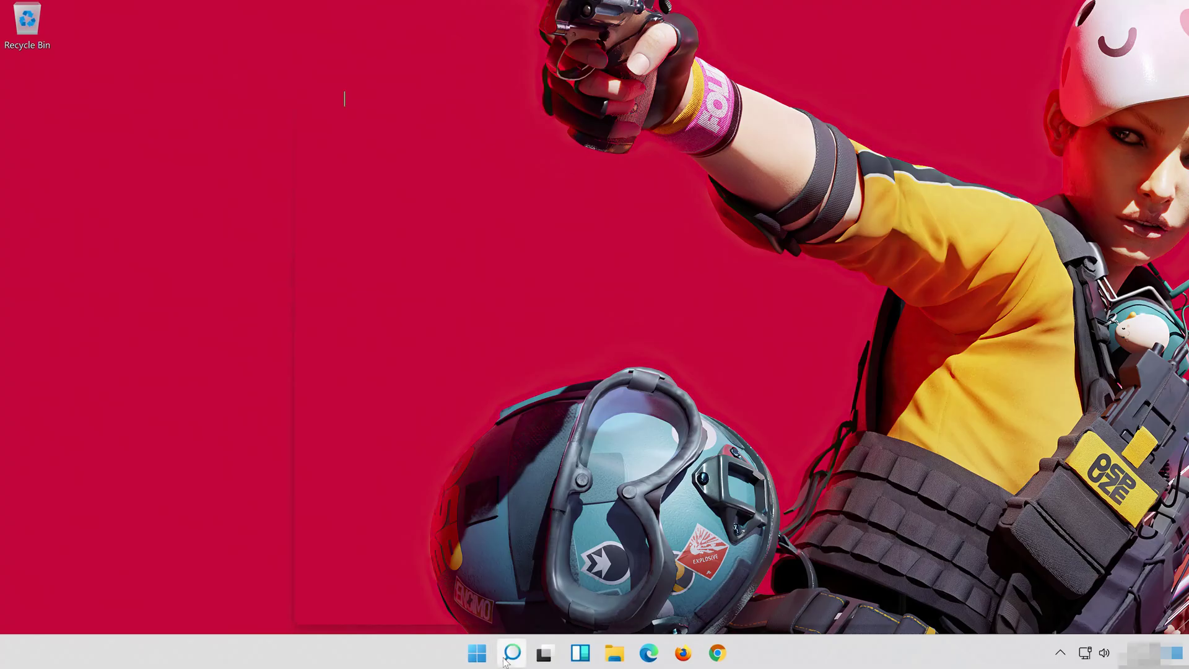
- Search Windows for "device manager", open Device Manager and move its window toward the middle of the desktop
{"action": "left_click", "coordinate": [505, 659]}
{"action": "type", "text": "dev"}
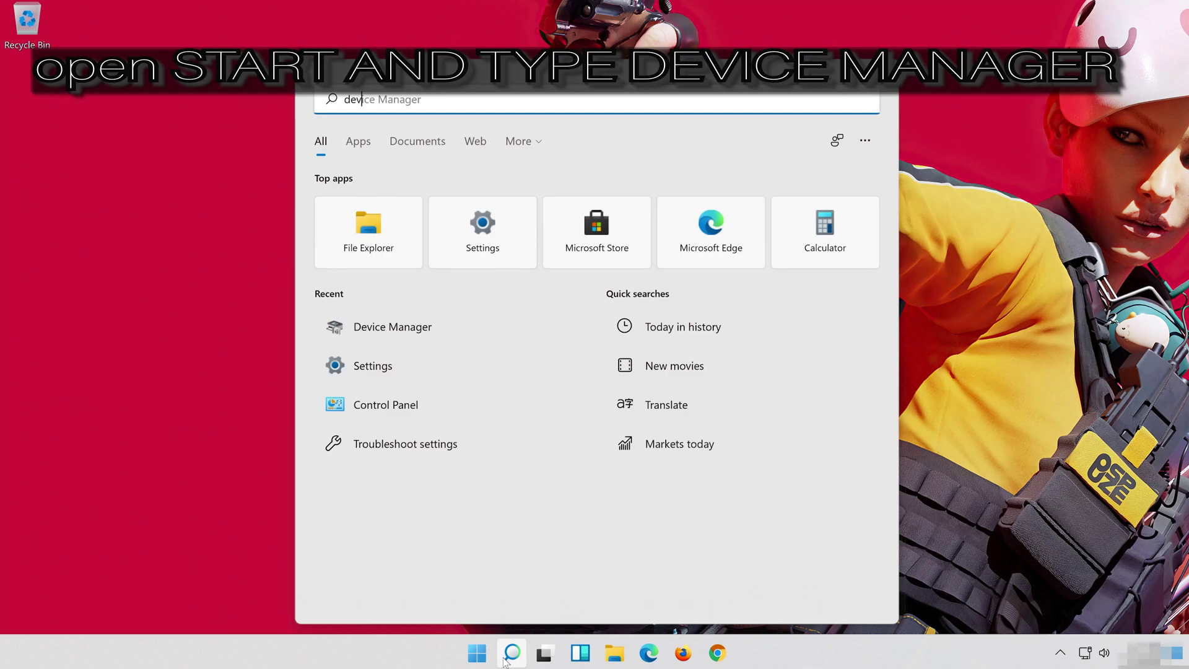
{"action": "type", "text": "ice manager"}
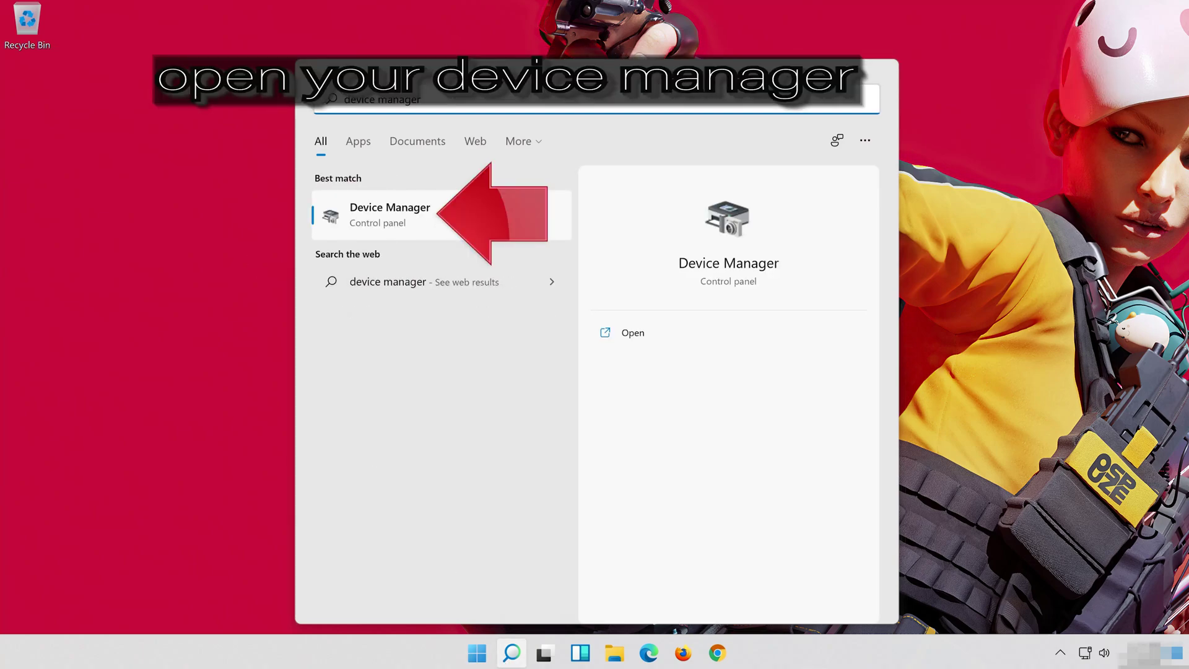
{"action": "left_click", "coordinate": [443, 226]}
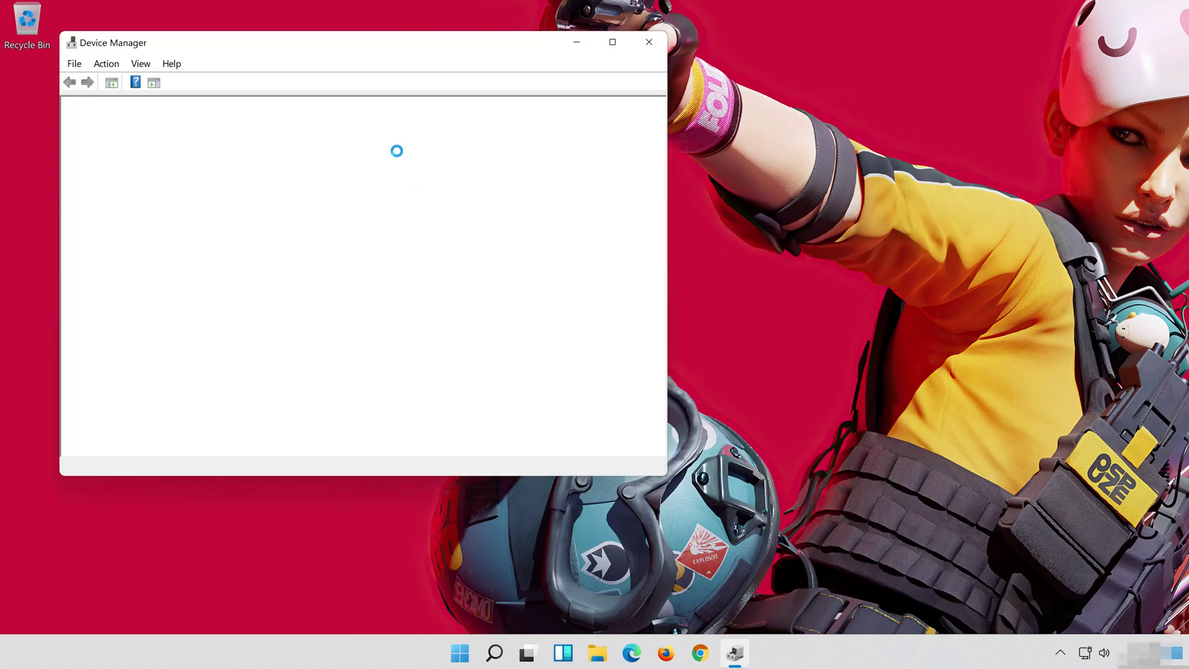
{"action": "left_click_drag", "start_coordinate": [273, 46], "coordinate": [581, 94]}
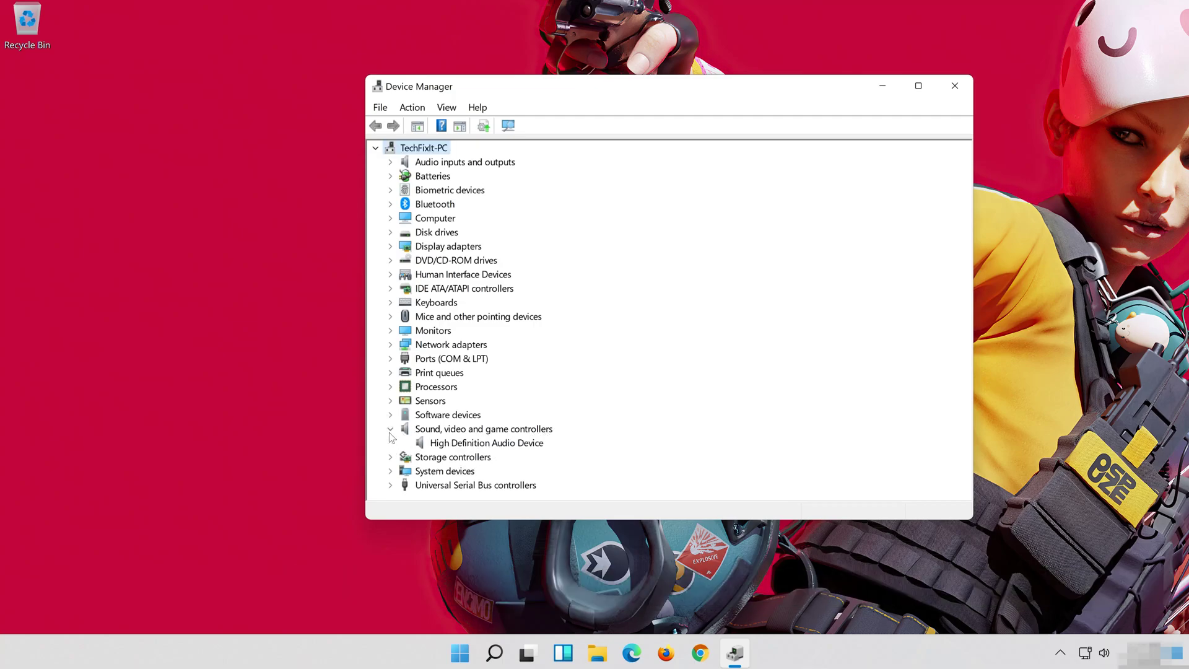
- Show the driver properties of the High Definition Audio Device under Sound, video and game controllers
{"action": "left_click", "coordinate": [531, 443]}
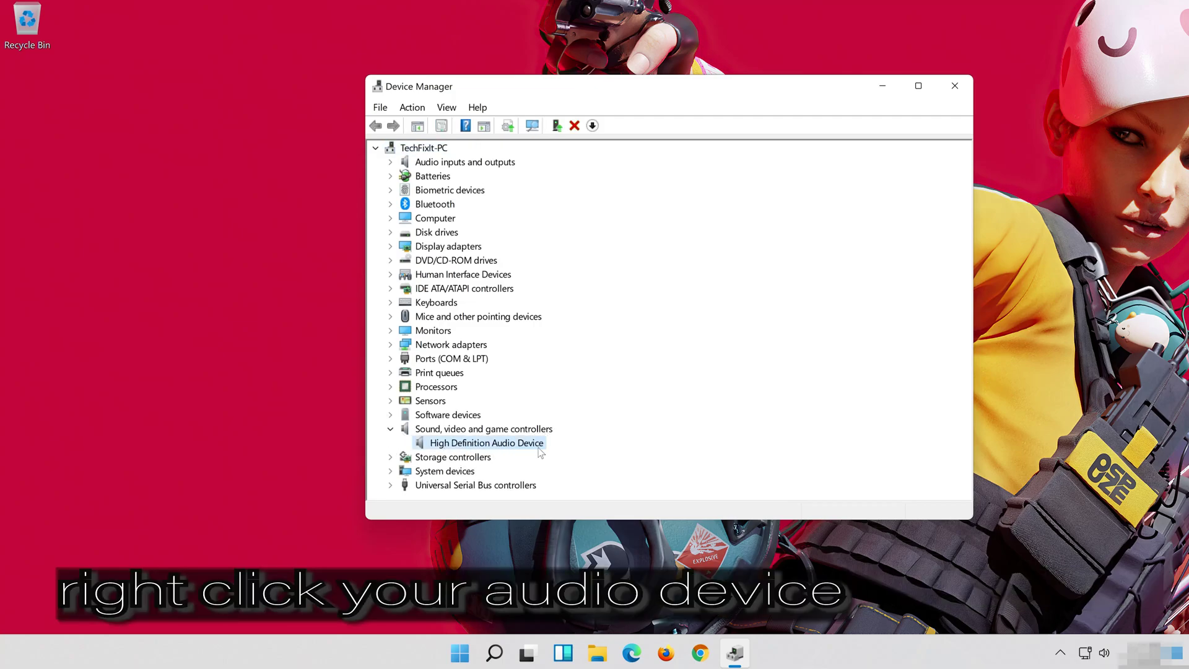
{"action": "right_click", "coordinate": [530, 446]}
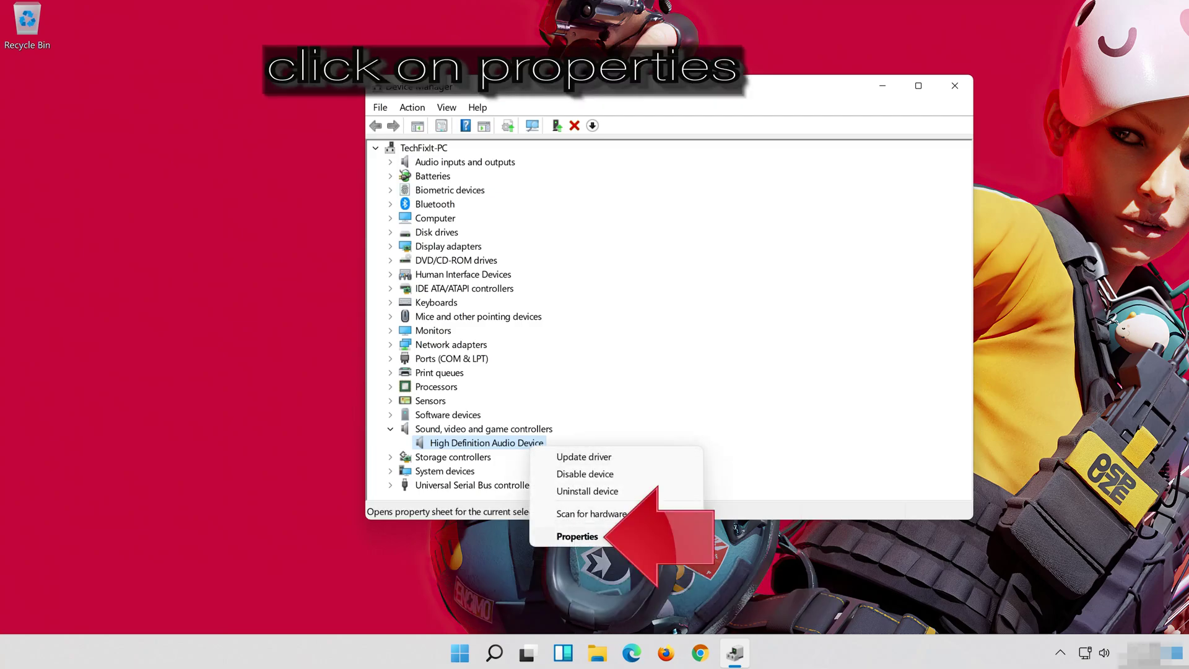
{"action": "left_click", "coordinate": [622, 537]}
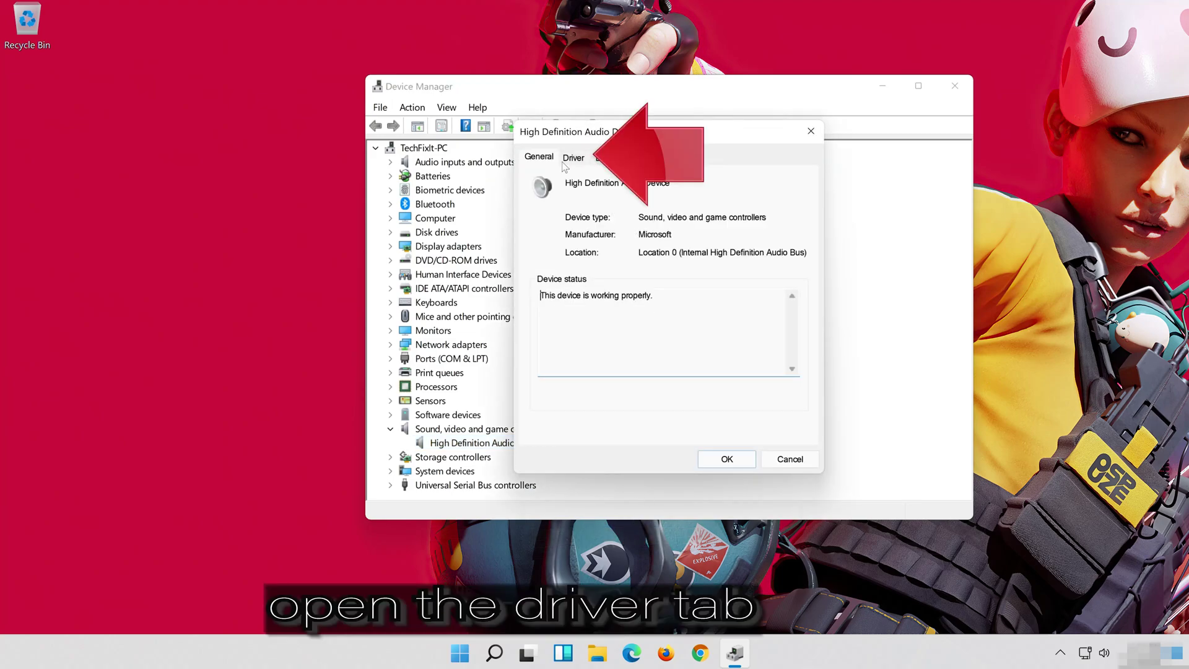
{"action": "left_click", "coordinate": [573, 159]}
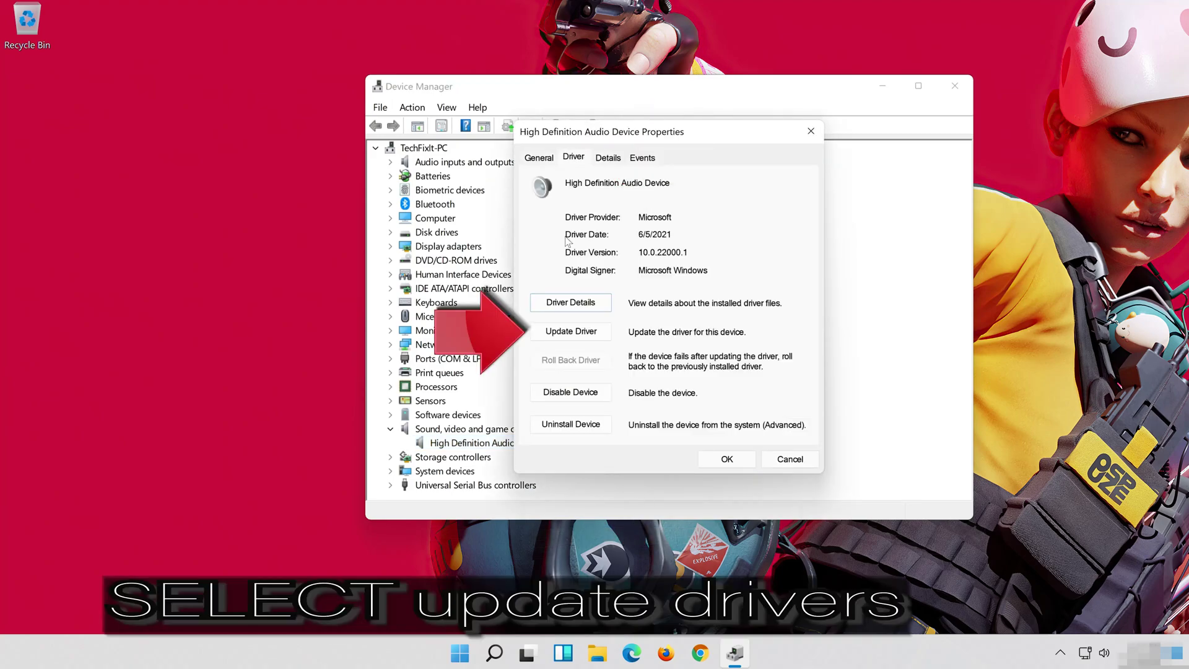
- Update the driver manually by installing High Definition Audio Device from the list of available drivers on the computer, accepting the compatibility warning
{"action": "left_click", "coordinate": [573, 331]}
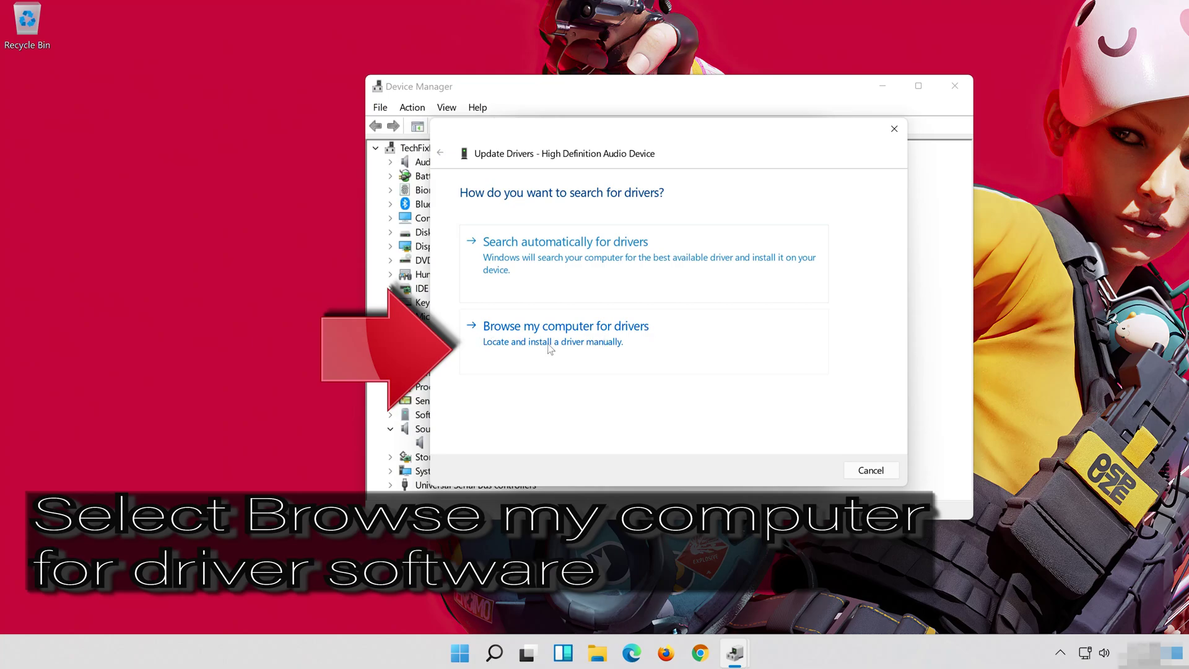
{"action": "left_click", "coordinate": [637, 339]}
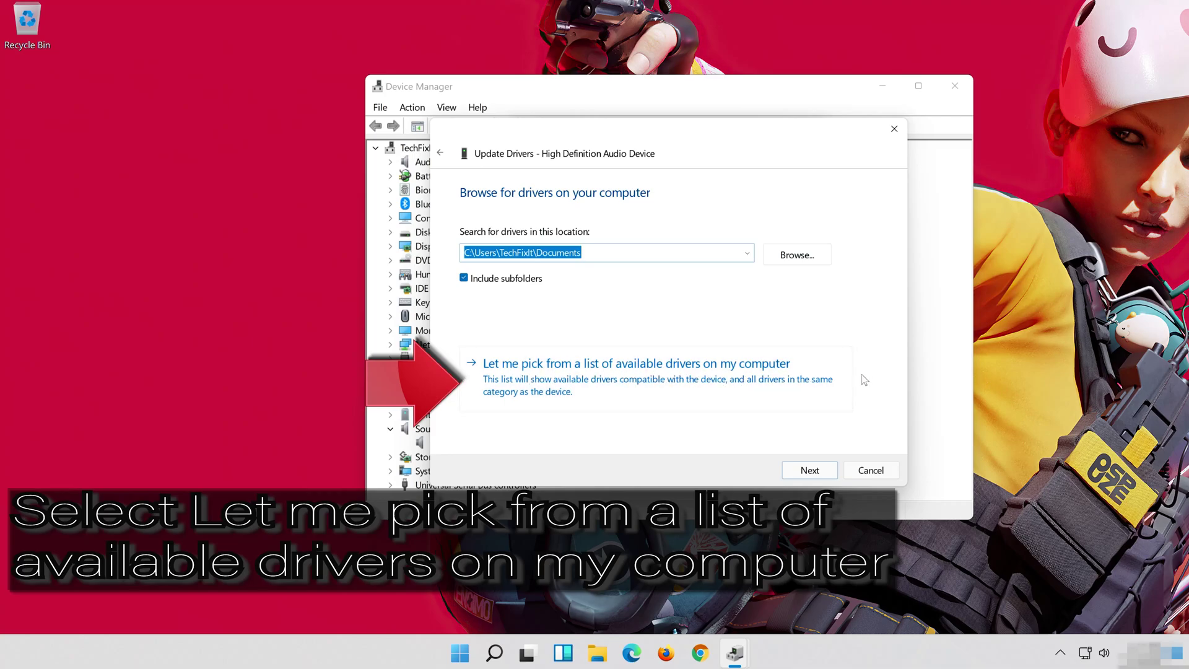
{"action": "left_click", "coordinate": [582, 390]}
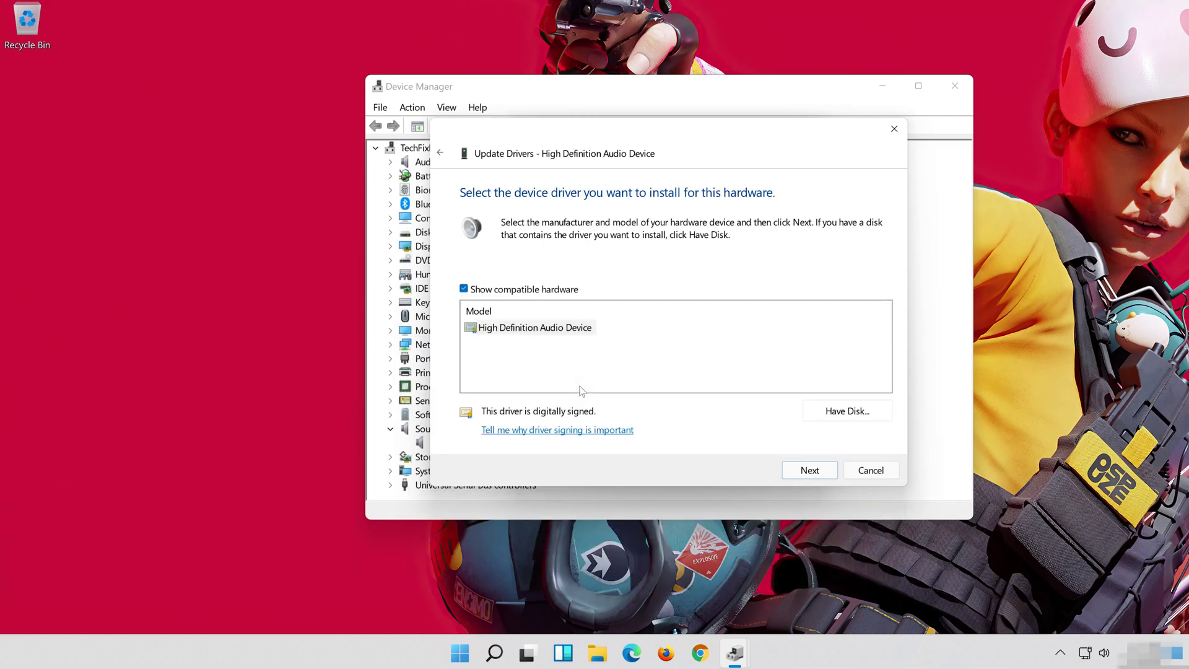
{"action": "left_click", "coordinate": [560, 329]}
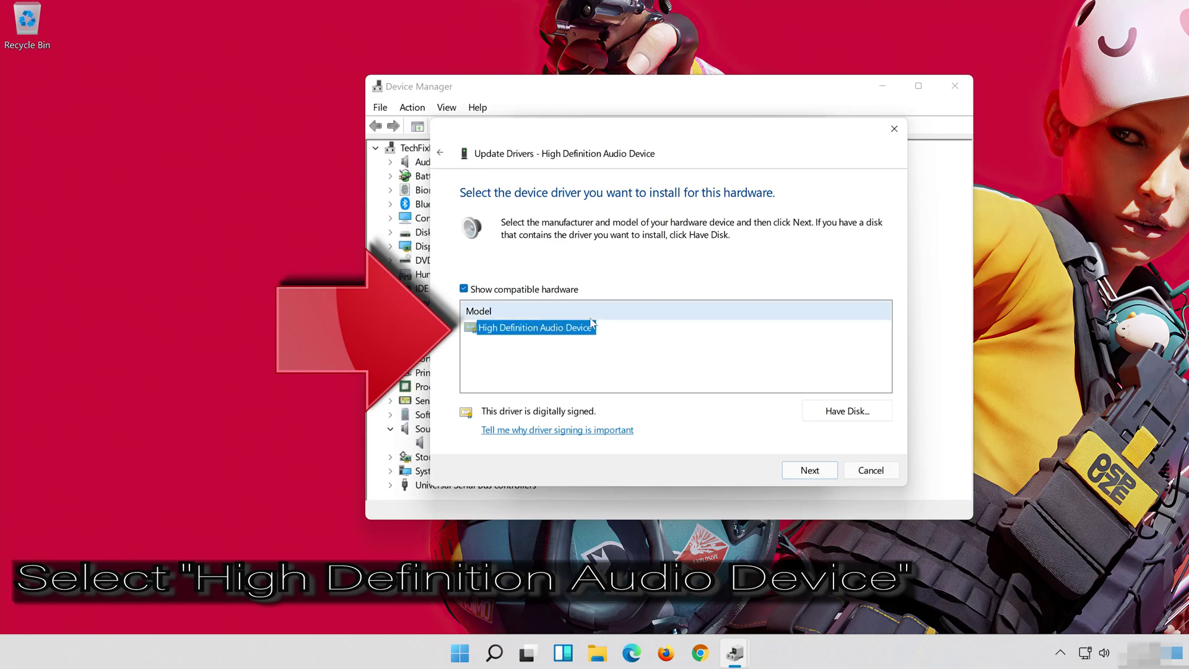
{"action": "left_click", "coordinate": [822, 474]}
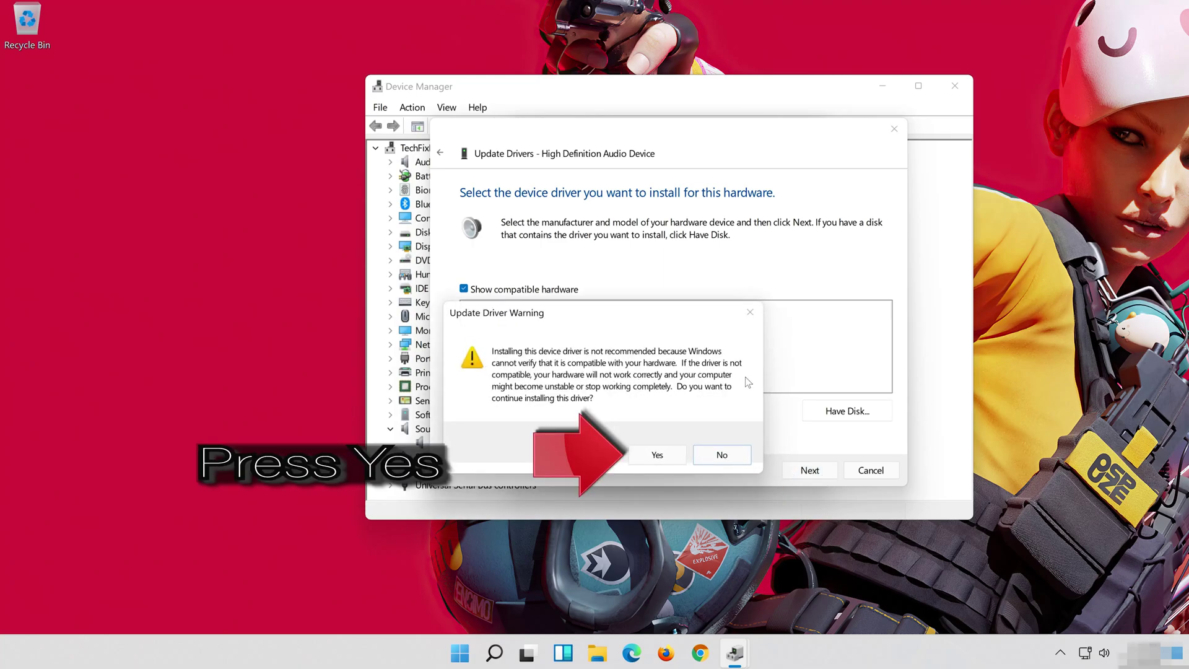
{"action": "left_click", "coordinate": [656, 455]}
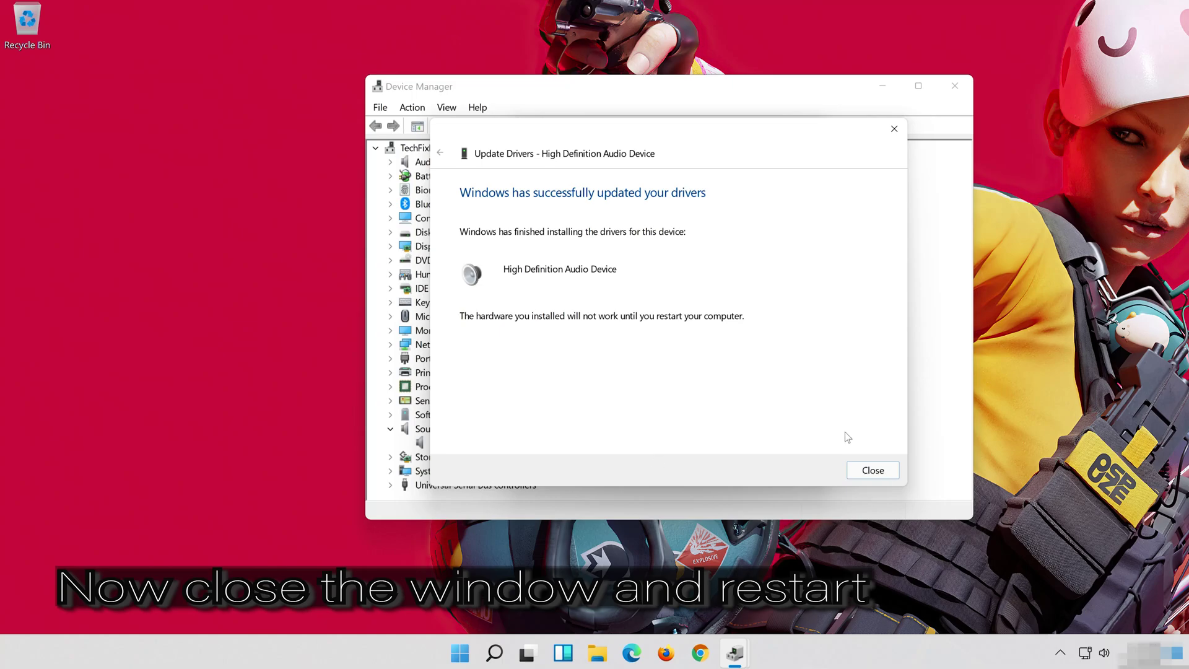
- Close the driver update wizard and the audio device's properties, and agree to restart the computer
{"action": "left_click", "coordinate": [873, 470]}
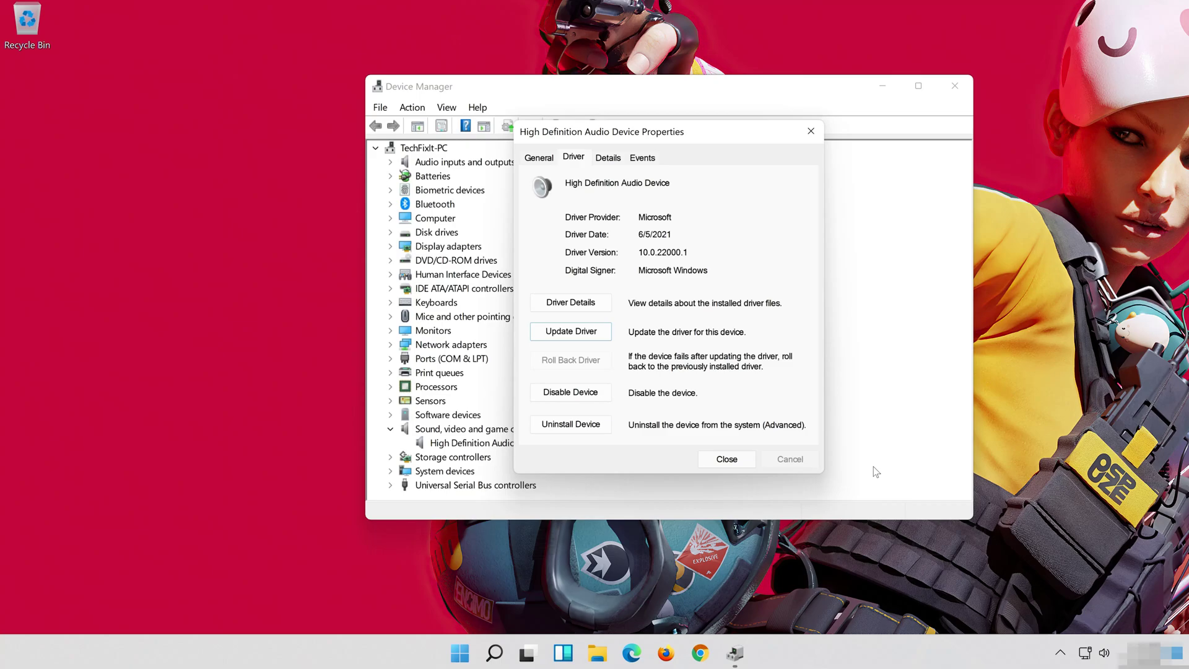
{"action": "left_click", "coordinate": [726, 458]}
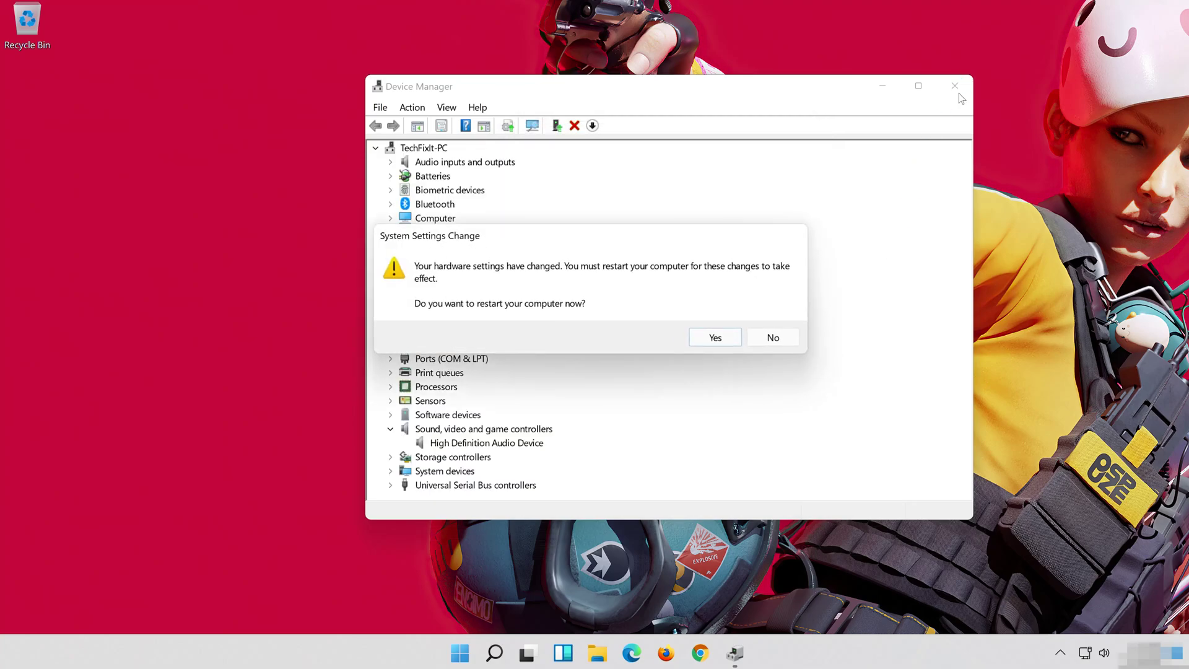
{"action": "left_click", "coordinate": [715, 338]}
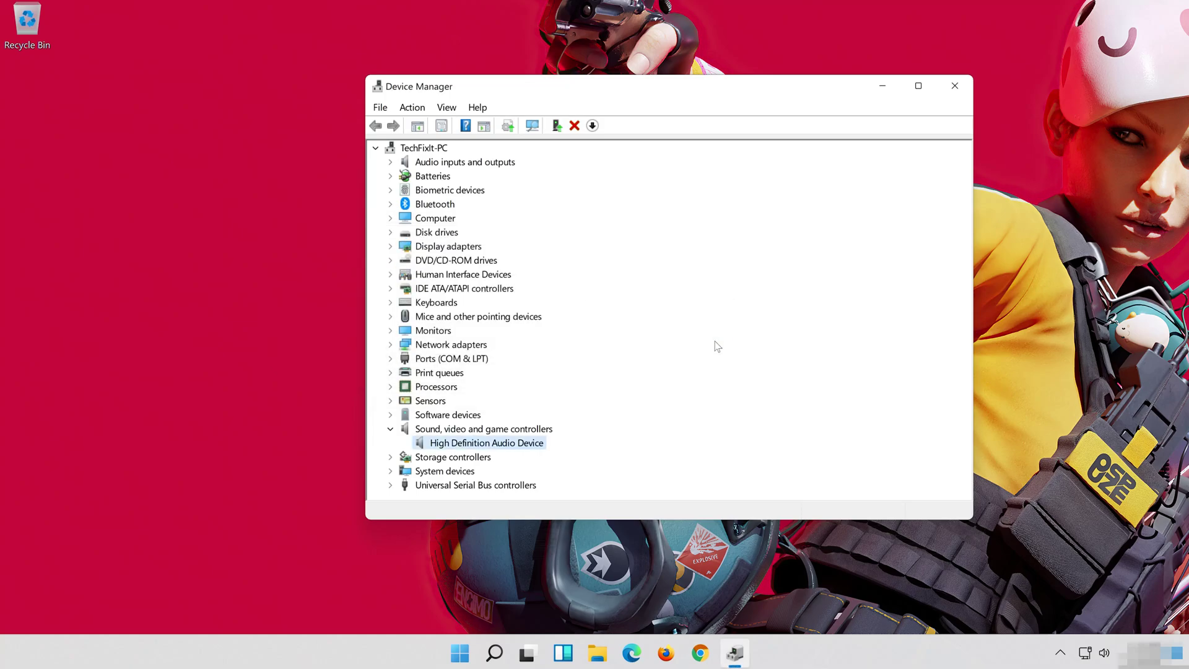